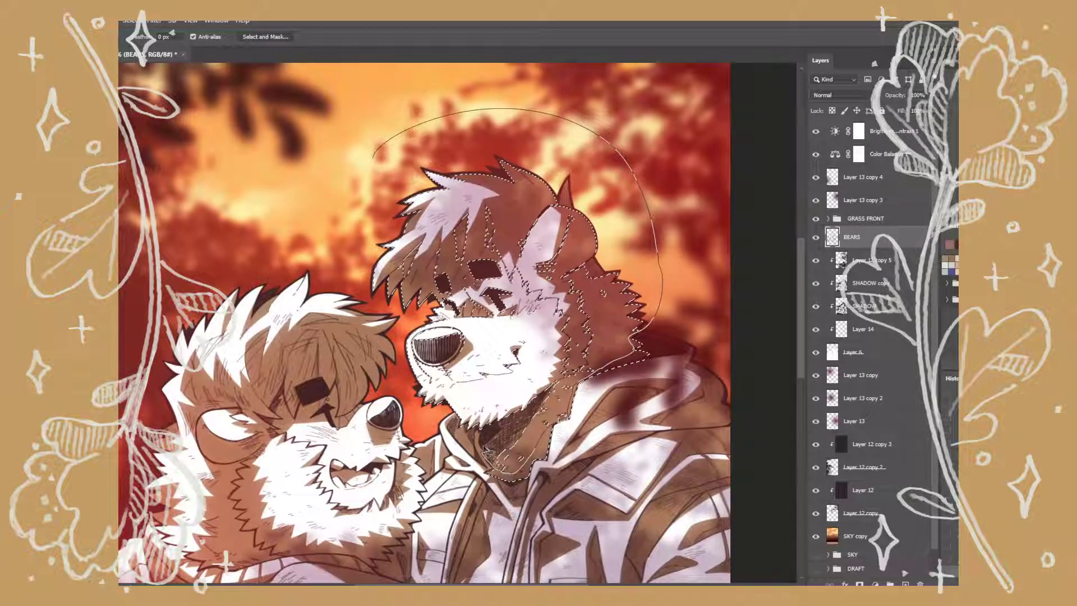
Fill the taller bear's selected head and neck with brown on Layer 14 and hide Layer 13 copy 3 and Layer 13 copy 4
left_click_drag(505, 480, 499, 478)
left_click(862, 329)
key("g")
left_click(533, 252)
key("ctrl+d")
left_click_drag(815, 200, 816, 177)
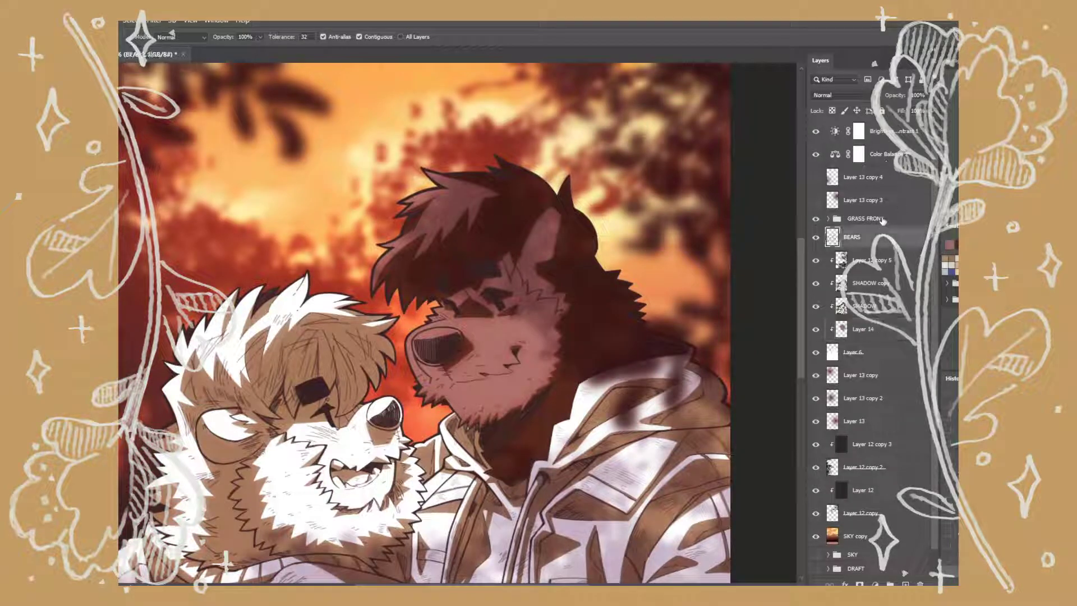
Clean up the brown fill along the taller bear's neck and jacket collar with the Brush and Eraser
scroll(425, 385, "up", 3)
key("b")
scroll(609, 323, "down", 3)
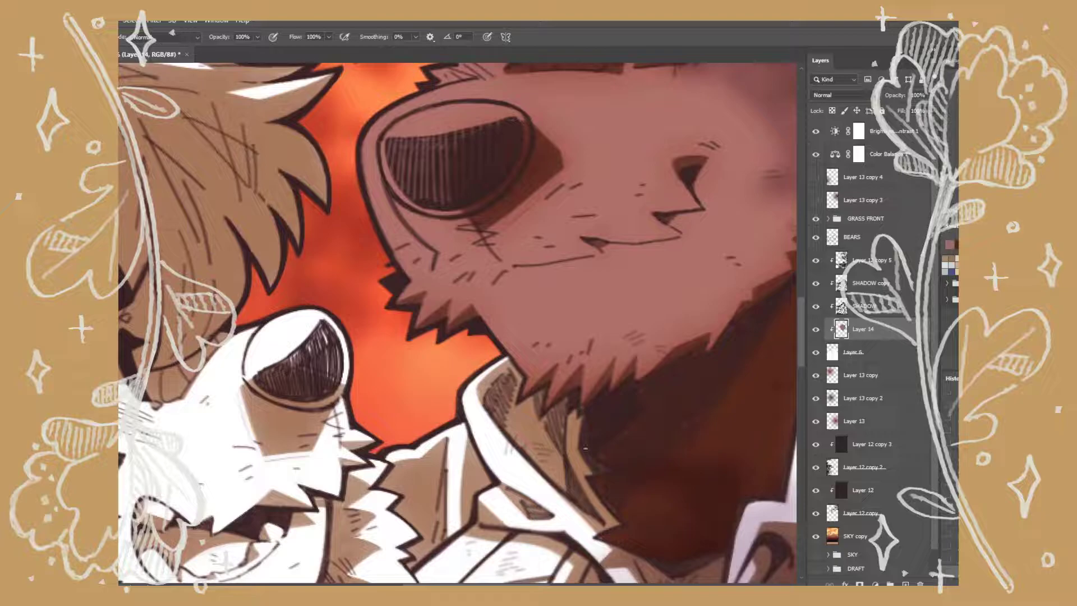
scroll(547, 327, "down", 3)
scroll(561, 314, "right", 5)
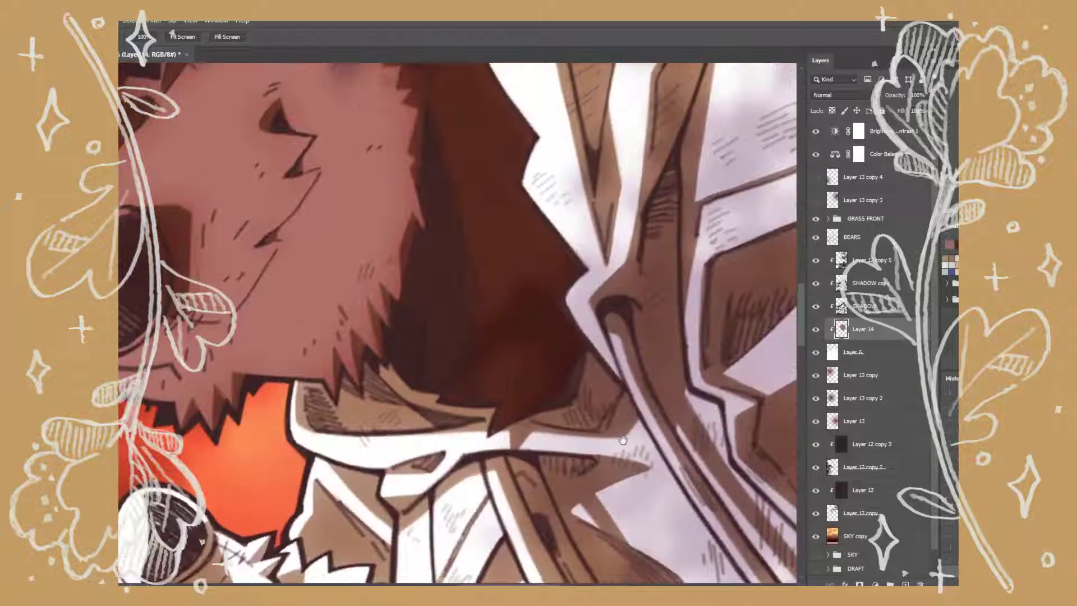
key("e")
left_click_drag(578, 392, 511, 368)
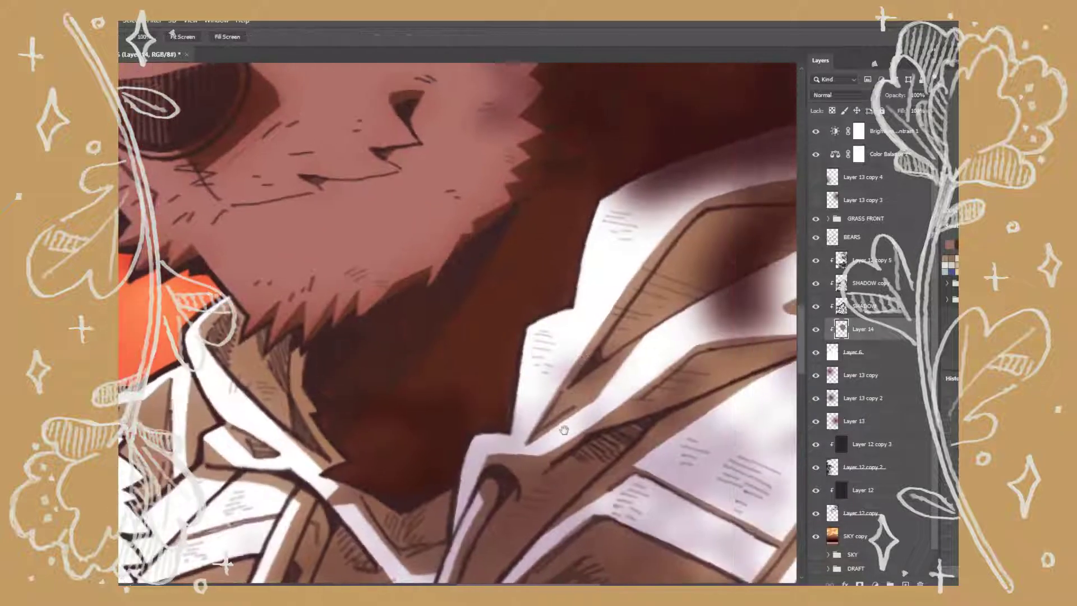
left_click_drag(478, 456, 548, 282)
Brush over the remaining gaps in the brown fill where the taller bear's neck fur meets the jacket hood
key("b")
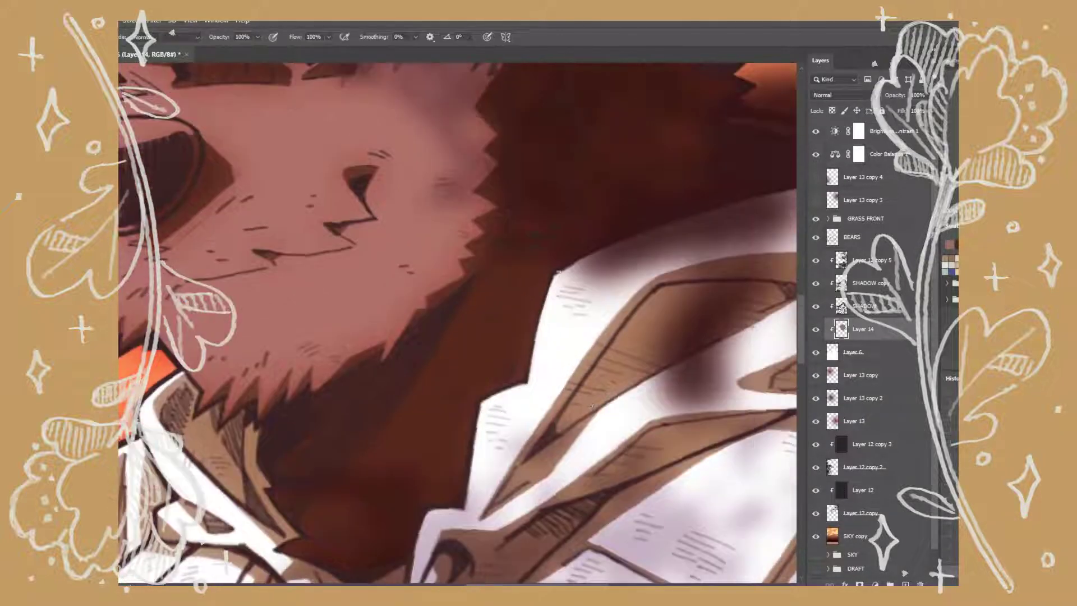
mouse_move(519, 379)
left_mouse_down()
mouse_move(553, 381)
mouse_move(523, 330)
left_mouse_up()
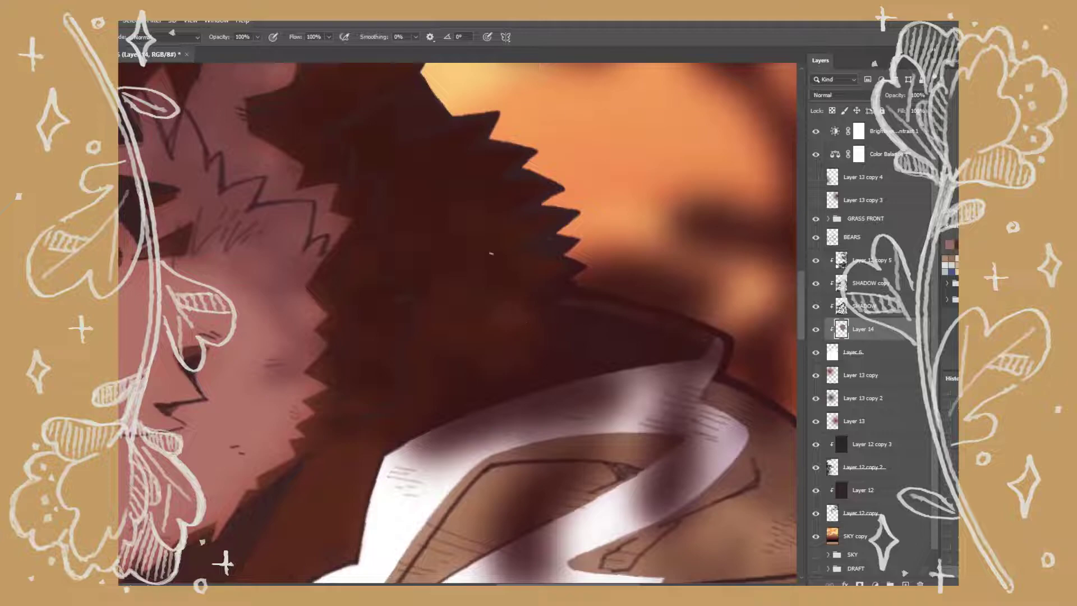
left_click_drag(512, 389, 692, 392)
left_click(692, 392, "ctrl")
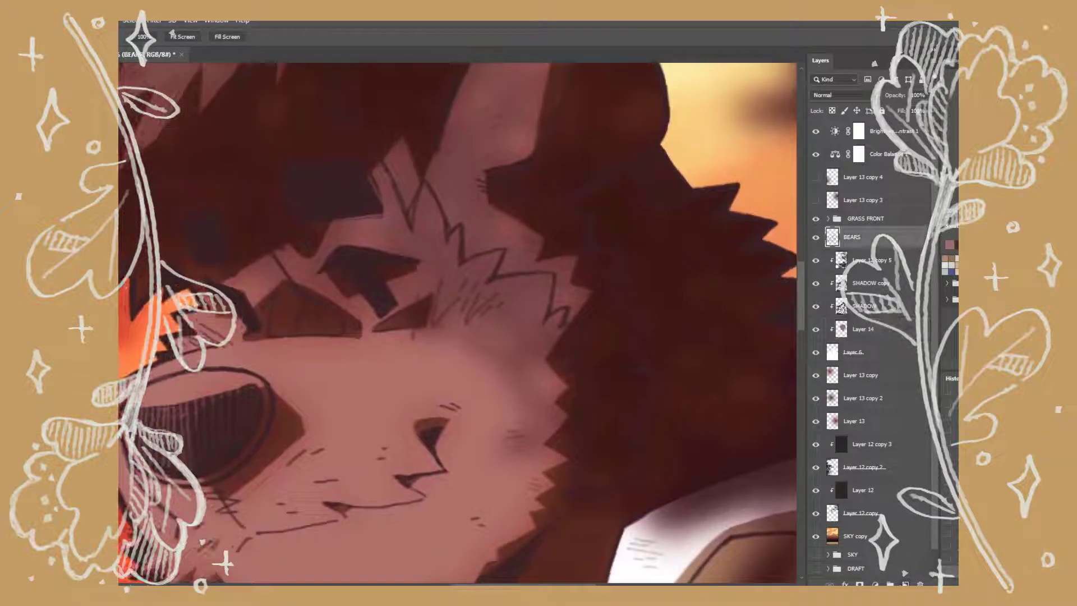
key("ctrl+0")
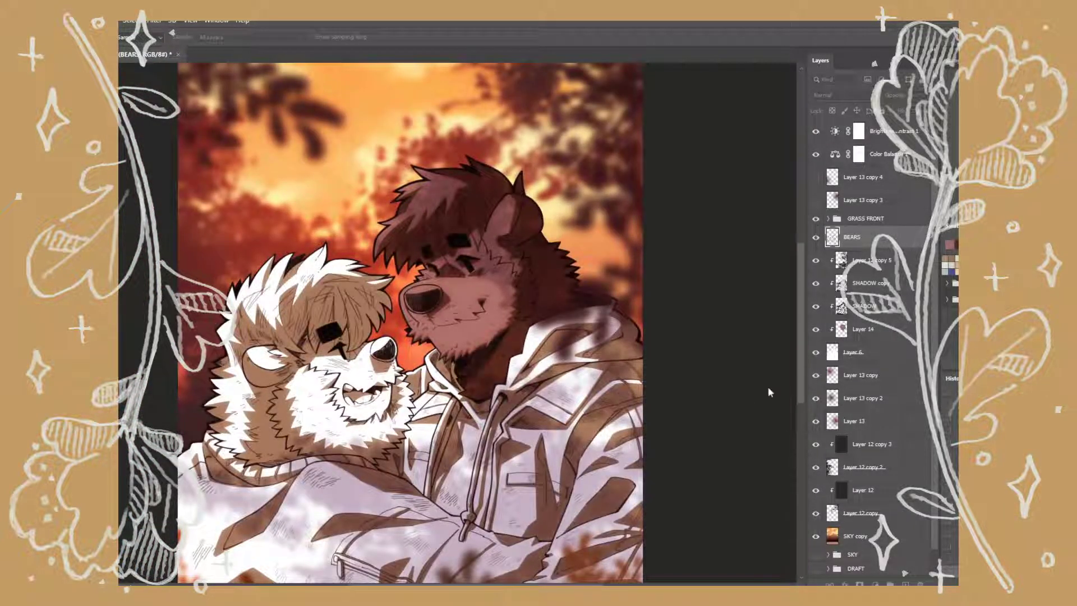
Create a new clipped layer above Layer 14 and paint the back of the taller bear's ear orange-brown
key("z")
left_click(863, 330)
key("ctrl+1")
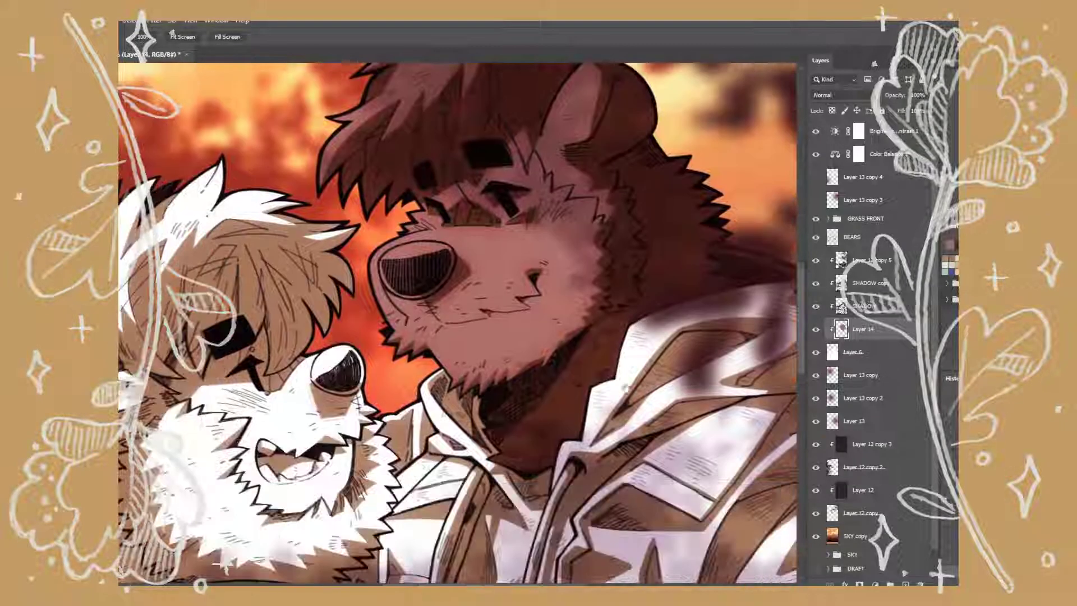
left_click_drag(865, 333, 905, 583)
scroll(457, 322, "up", 5)
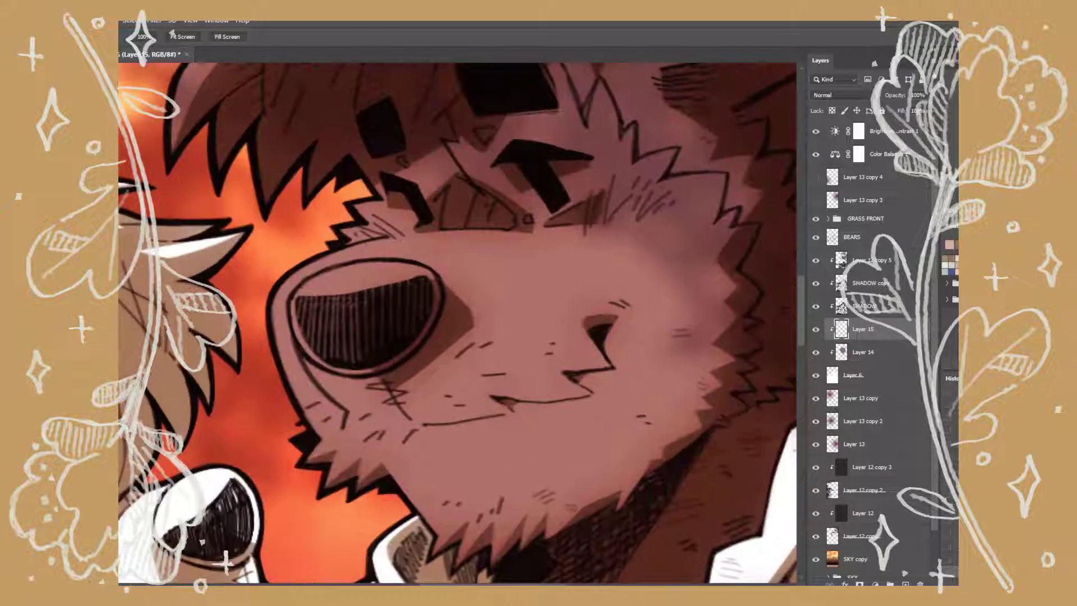
key("b")
mouse_move(587, 251)
left_mouse_down()
mouse_move(573, 317)
mouse_move(504, 390)
mouse_move(476, 379)
left_mouse_up()
mouse_move(519, 241)
left_mouse_down()
mouse_move(553, 329)
mouse_move(538, 228)
mouse_move(519, 321)
mouse_move(549, 269)
mouse_move(576, 262)
left_mouse_up()
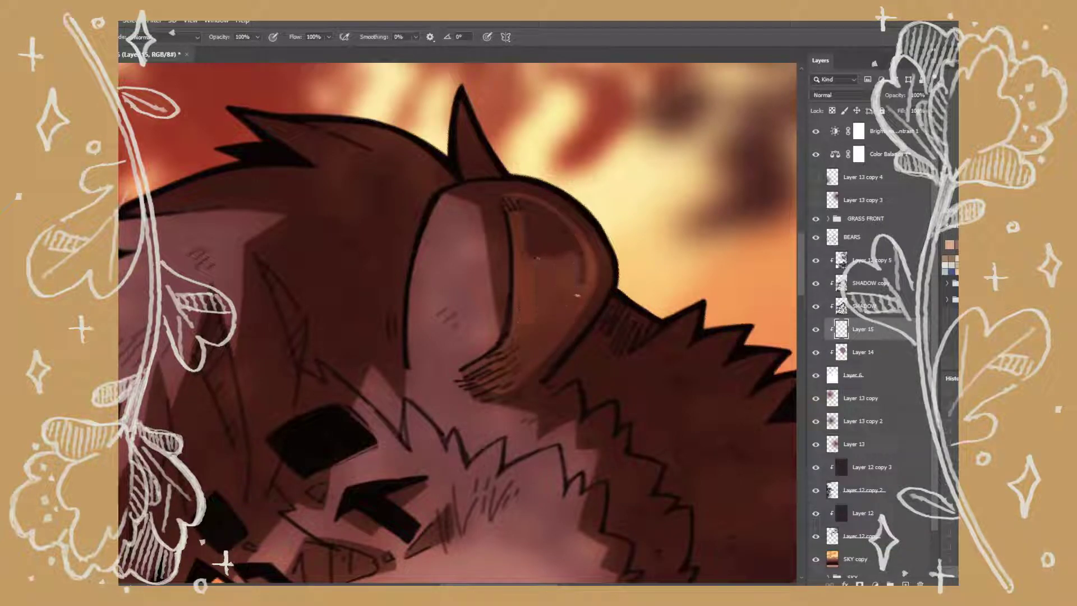
mouse_move(523, 231)
left_mouse_down()
mouse_move(549, 235)
mouse_move(577, 261)
left_mouse_up()
key("r")
left_click_drag(511, 367, 619, 192)
key("b")
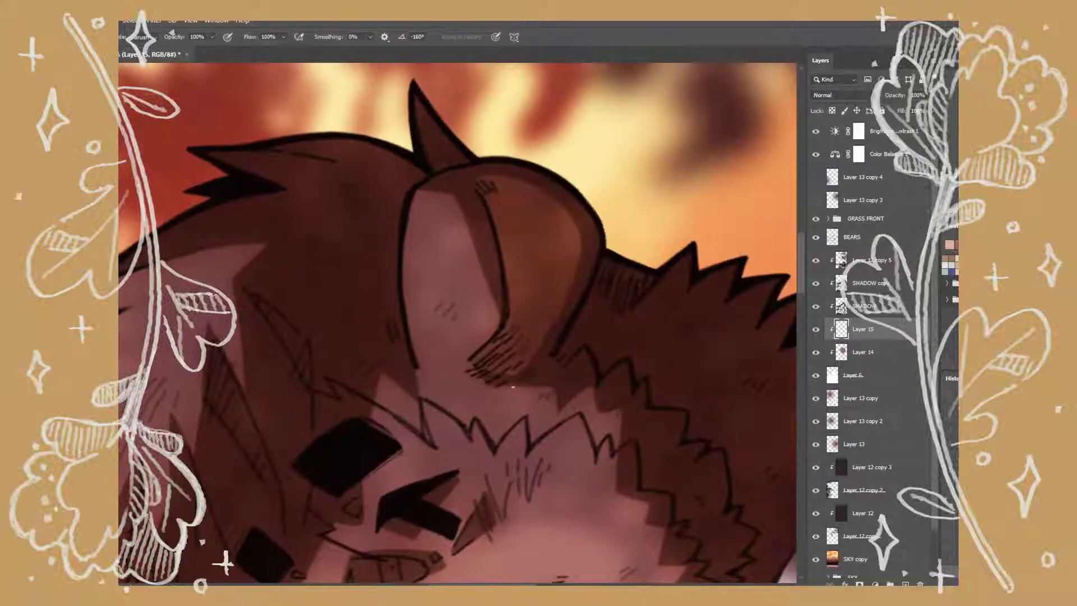
Brush light peach markings around the taller bear's brow and eye and onto the upper cheek fur
mouse_move(460, 419)
left_mouse_down()
mouse_move(586, 320)
mouse_move(623, 439)
left_mouse_up()
key("b")
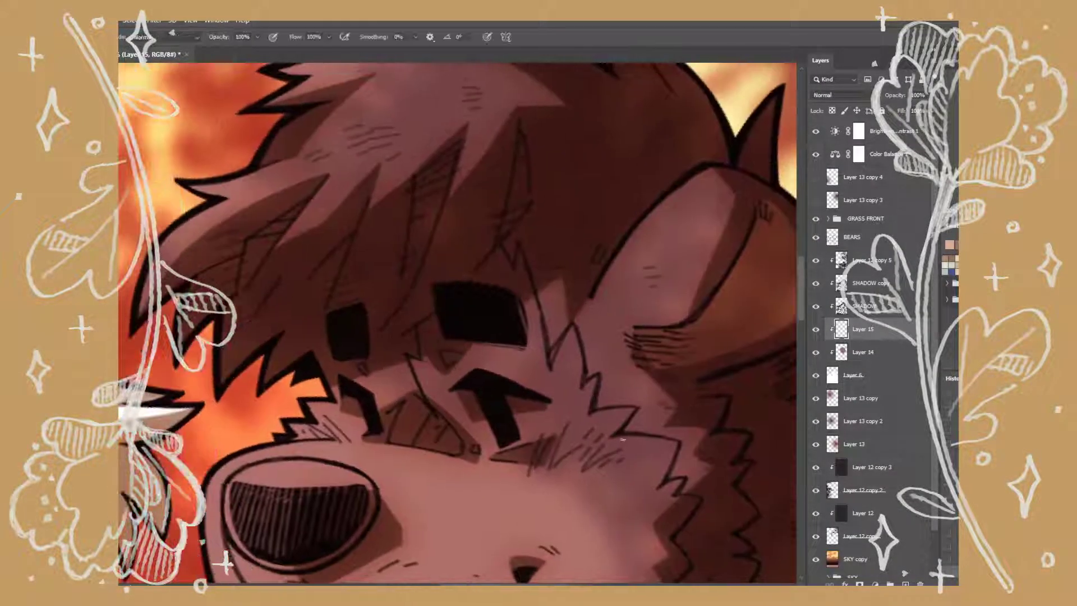
mouse_move(431, 319)
left_mouse_down()
mouse_move(417, 361)
mouse_move(445, 397)
mouse_move(469, 456)
left_mouse_up()
mouse_move(535, 461)
left_mouse_down()
mouse_move(583, 337)
mouse_move(505, 426)
mouse_move(507, 401)
mouse_move(488, 443)
left_mouse_up()
left_click_drag(488, 443, 459, 494)
left_click_drag(560, 392, 493, 291)
mouse_move(488, 179)
left_mouse_down()
mouse_move(508, 148)
mouse_move(513, 266)
left_mouse_up()
left_click_drag(512, 202, 514, 283)
mouse_move(517, 238)
left_mouse_down()
mouse_move(563, 298)
mouse_move(555, 337)
mouse_move(600, 347)
left_mouse_up()
mouse_move(449, 337)
left_mouse_down()
mouse_move(505, 281)
mouse_move(606, 258)
mouse_move(614, 306)
mouse_move(685, 351)
mouse_move(687, 381)
left_mouse_up()
mouse_move(645, 336)
left_mouse_down()
mouse_move(692, 393)
mouse_move(690, 410)
mouse_move(715, 412)
left_mouse_up()
mouse_move(688, 437)
left_mouse_down()
mouse_move(627, 252)
mouse_move(661, 439)
left_mouse_up()
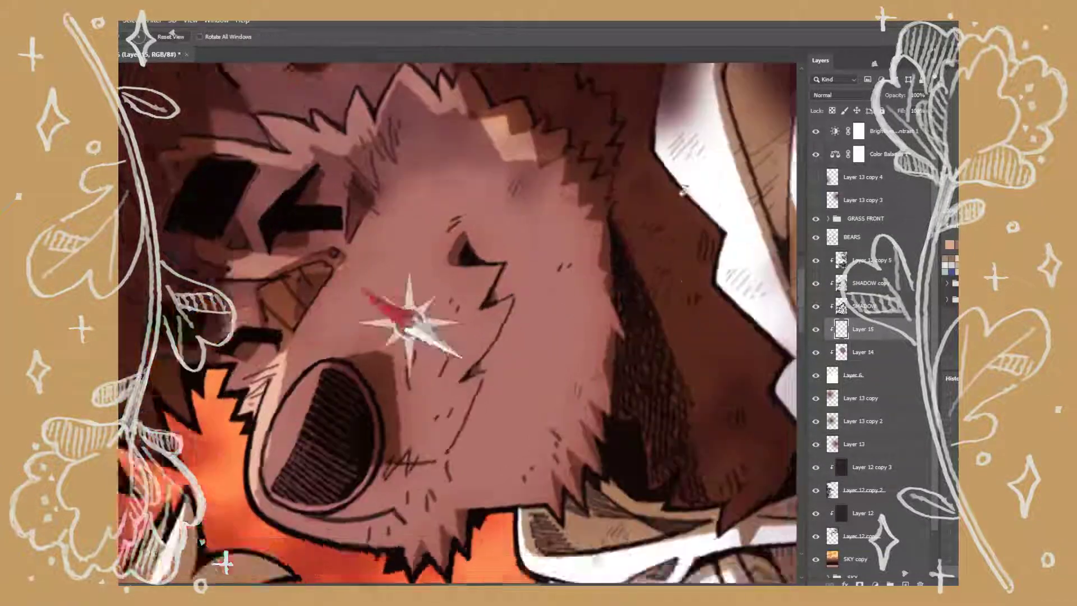
Outline the taller bear's cheek and jaw fur in light peach and fill in the whole muzzle
mouse_move(561, 236)
left_mouse_down()
mouse_move(604, 240)
mouse_move(617, 275)
mouse_move(644, 286)
mouse_move(651, 378)
left_mouse_up()
mouse_move(623, 289)
left_mouse_down()
mouse_move(662, 420)
mouse_move(651, 493)
left_mouse_up()
left_click_drag(639, 415, 644, 499)
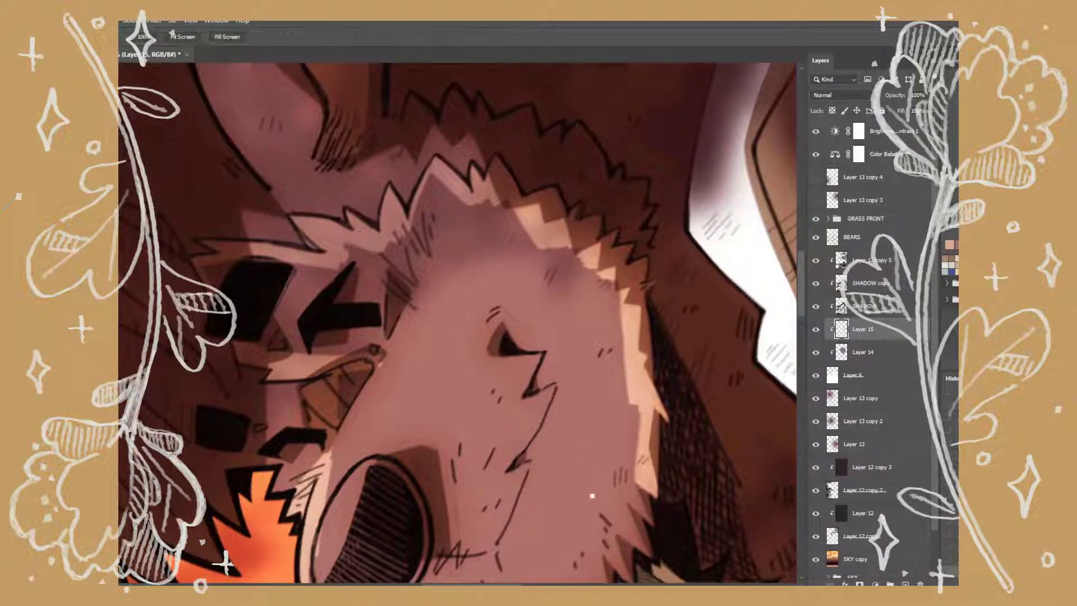
left_click_drag(482, 583, 449, 382)
left_click_drag(586, 188, 614, 336)
mouse_move(594, 298)
left_mouse_down()
mouse_move(617, 345)
mouse_move(581, 373)
mouse_move(576, 348)
left_mouse_up()
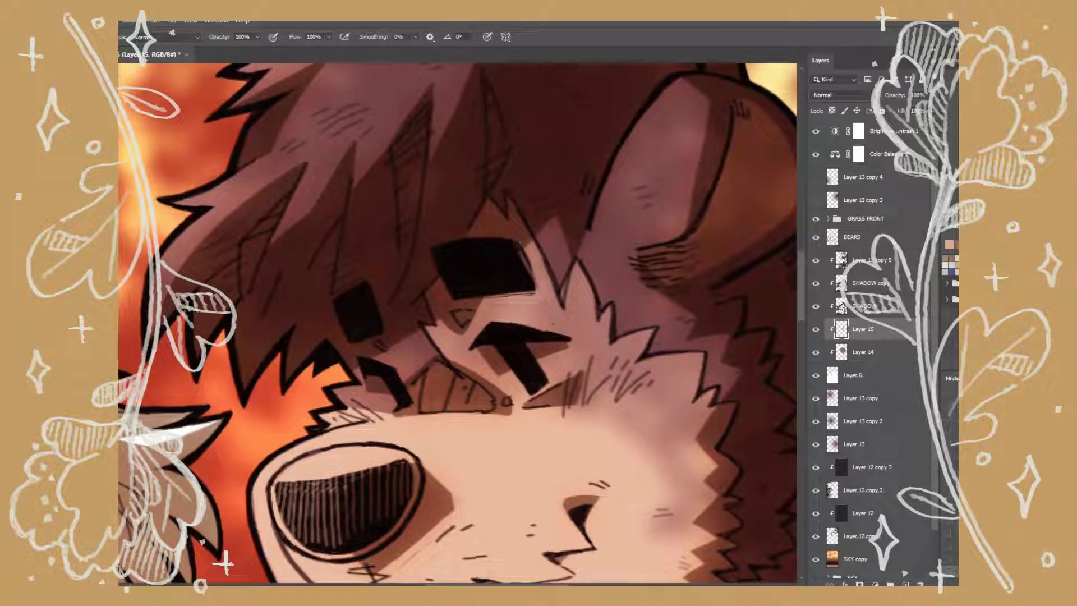
key("ctrl+0")
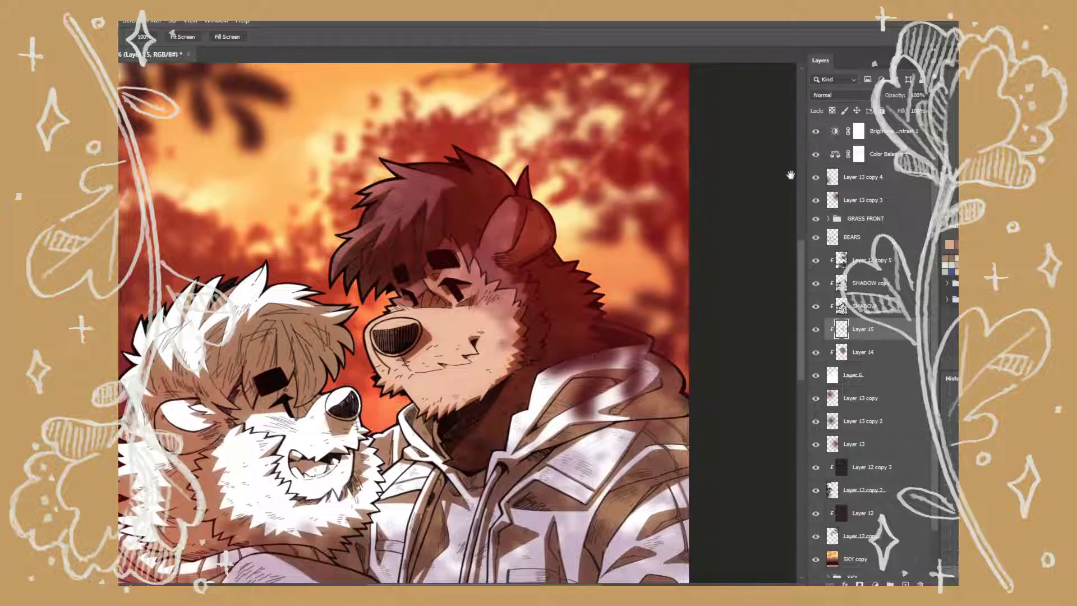
Hide the two upper Layer 13 copies and paint a darker marking across the taller bear's ear on a new layer above Layer 14
left_click_drag(817, 180, 816, 200)
key("ctrl+shift+alt+n")
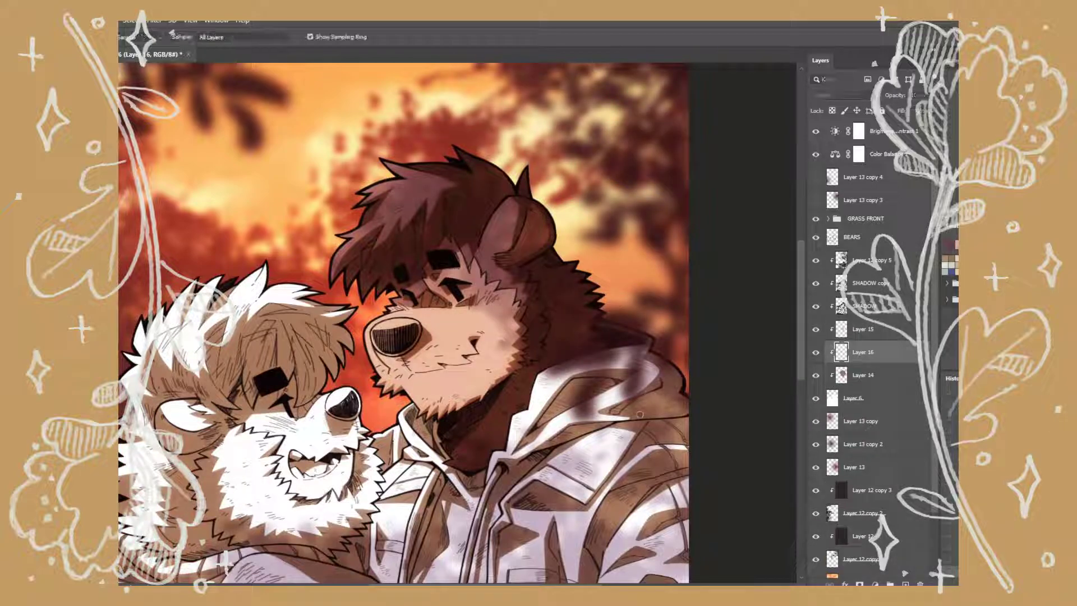
key("b")
scroll(505, 241, "up", 5)
left_click_drag(565, 219, 565, 315)
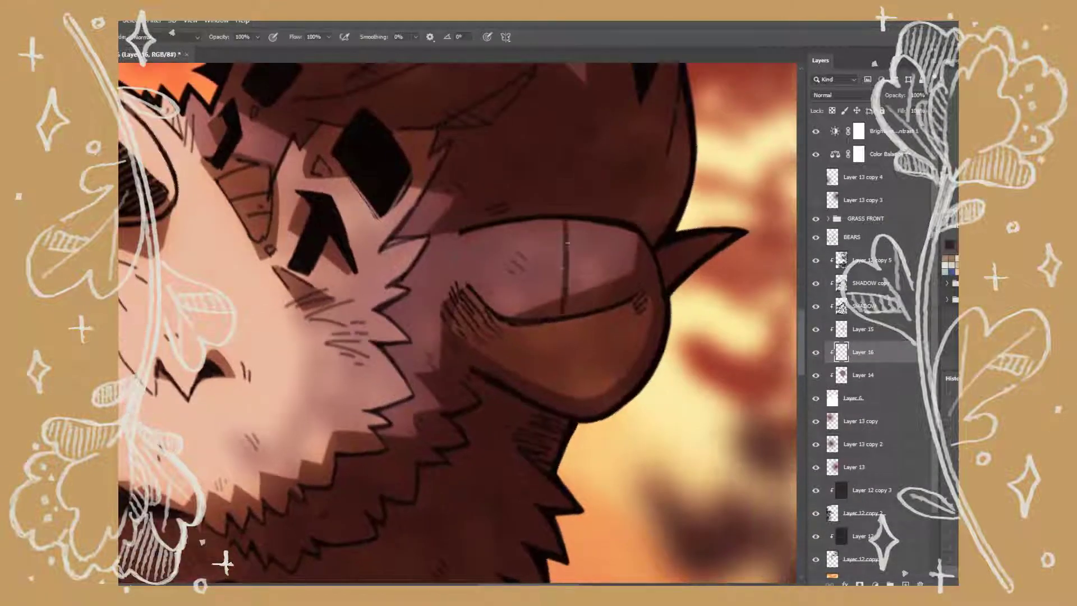
left_click_drag(559, 387, 567, 228)
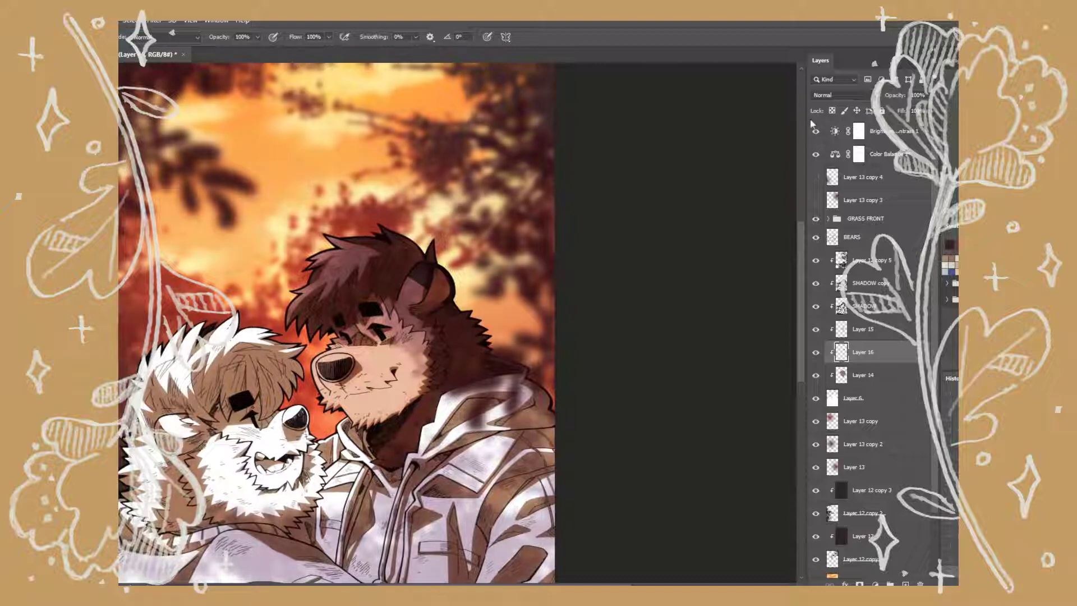
Add another clipped layer and move it below Layer 14 for the smaller bear's base color
key("ctrl+shift+alt+n")
left_click_drag(336, 337, 423, 244)
key("ctrl+bracketleft")
key("ctrl+bracketleft")
key("ctrl+bracketleft")
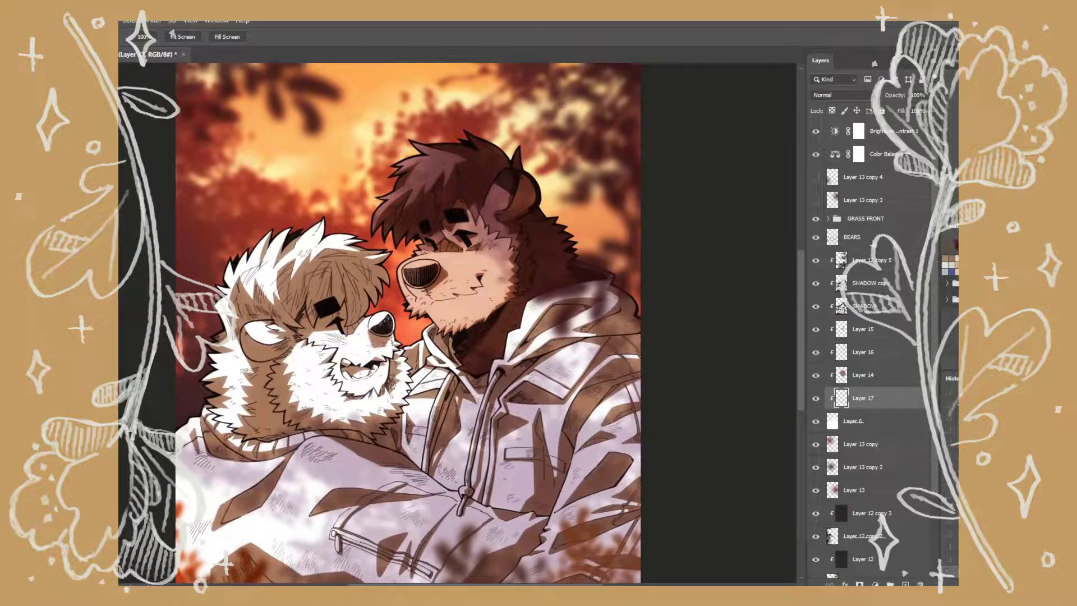
Select the smaller bear's head using the BEARS layer and fill it with brown on Layer 17
left_click(851, 237)
key("w")
left_click(314, 359)
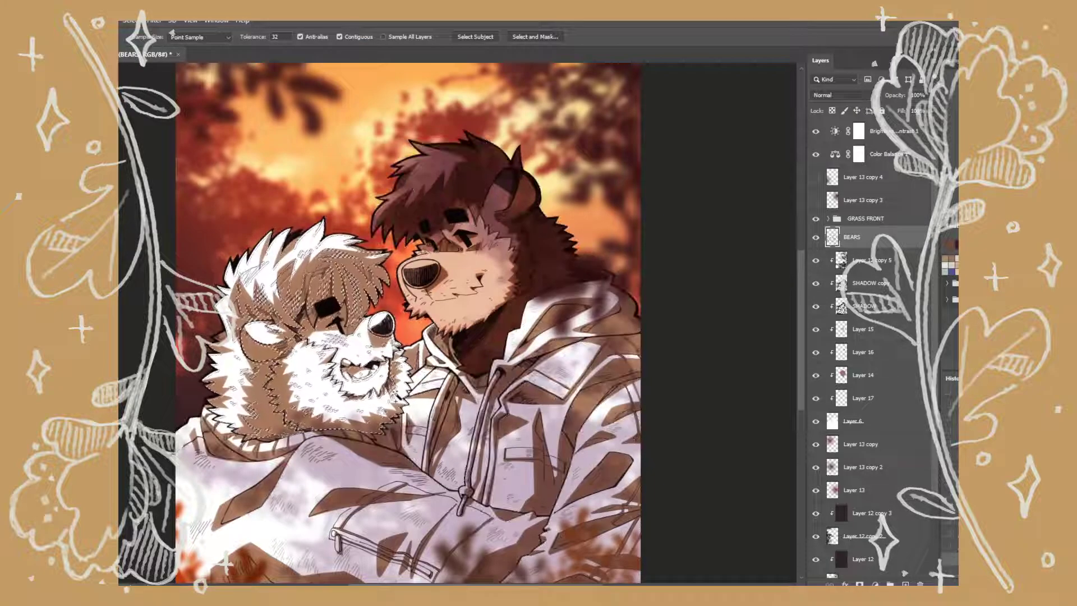
key("l")
left_click_drag(216, 231, 399, 265)
mouse_move(402, 343)
left_mouse_down()
mouse_move(407, 389)
mouse_move(390, 429)
left_mouse_up()
left_click(862, 398)
key("g")
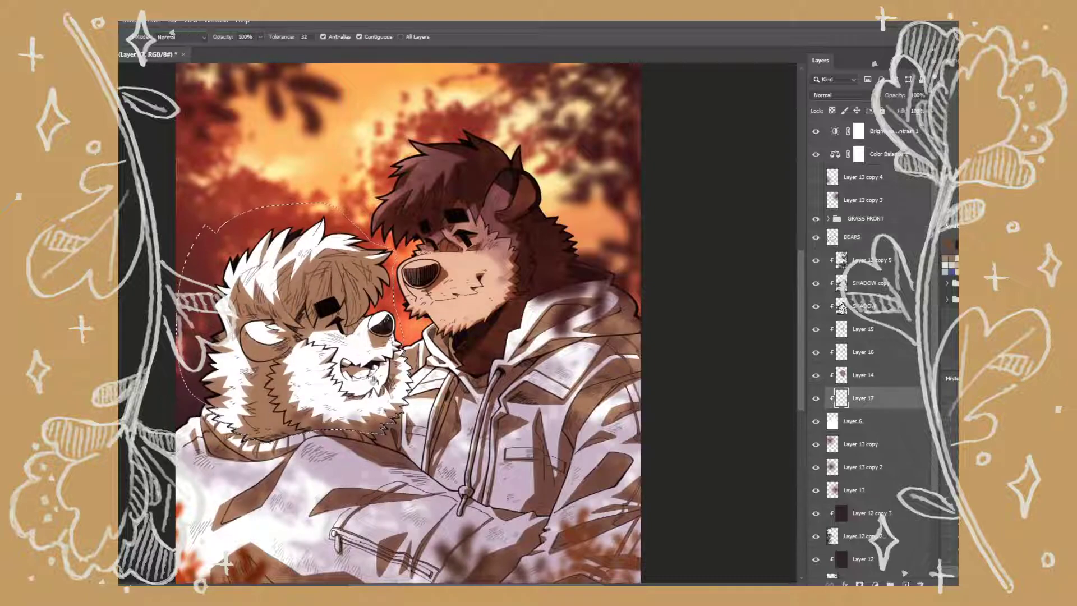
left_click(314, 359)
Touch up the brown fill along the smaller bear's beard fur and the edge of the ribbed collar
scroll(409, 321, "up", 5)
key("b")
left_click_drag(465, 357, 566, 295)
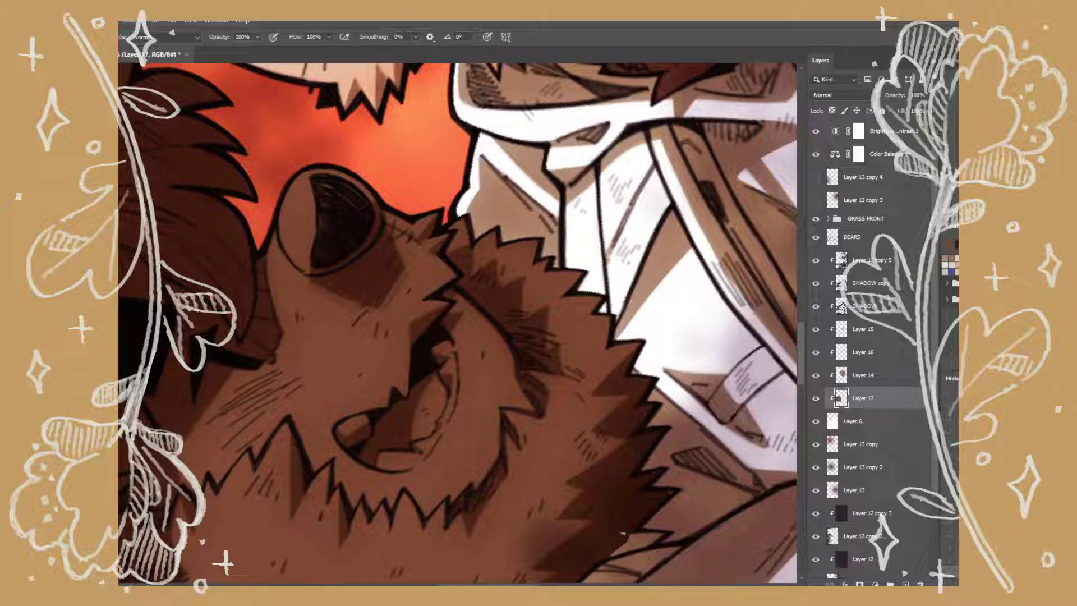
key("h")
scroll(606, 286, "up", 2)
scroll(633, 379, "up", 3)
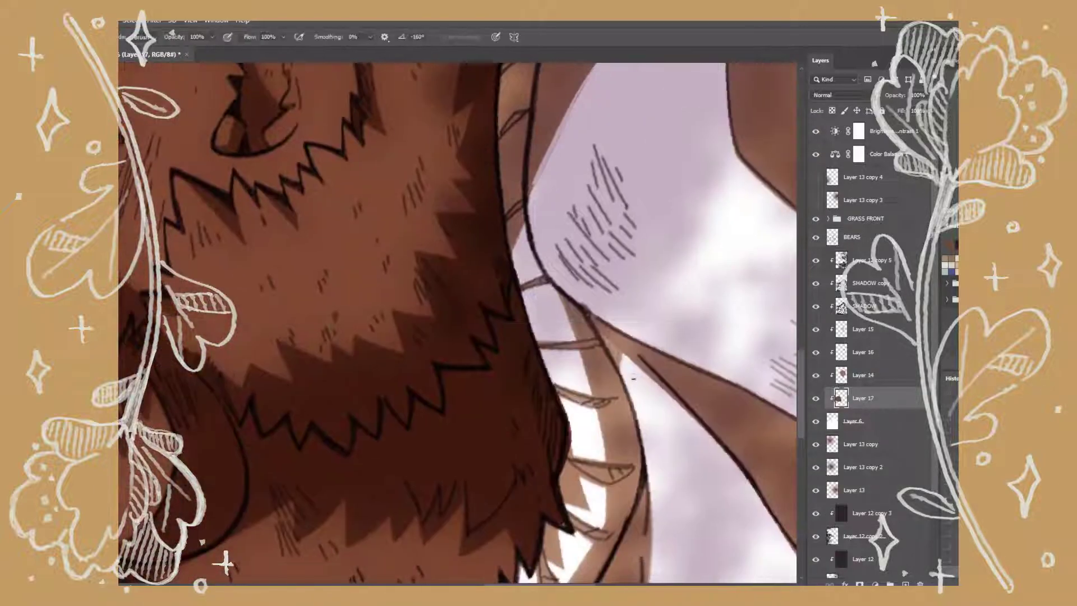
mouse_move(586, 418)
left_mouse_down()
mouse_move(568, 390)
mouse_move(580, 526)
left_mouse_up()
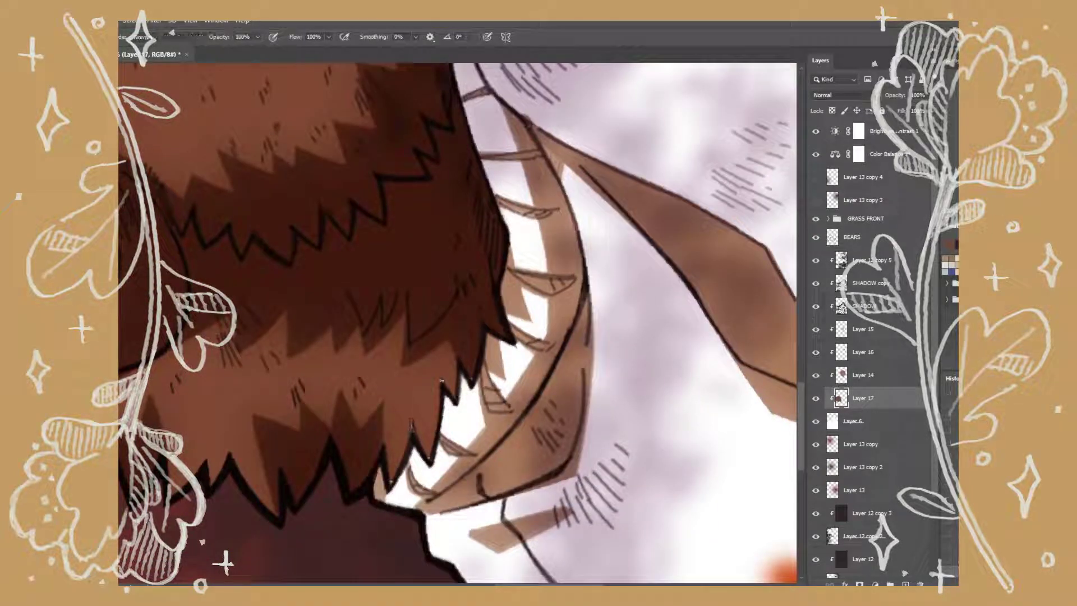
key("h")
scroll(574, 402, "down", 5)
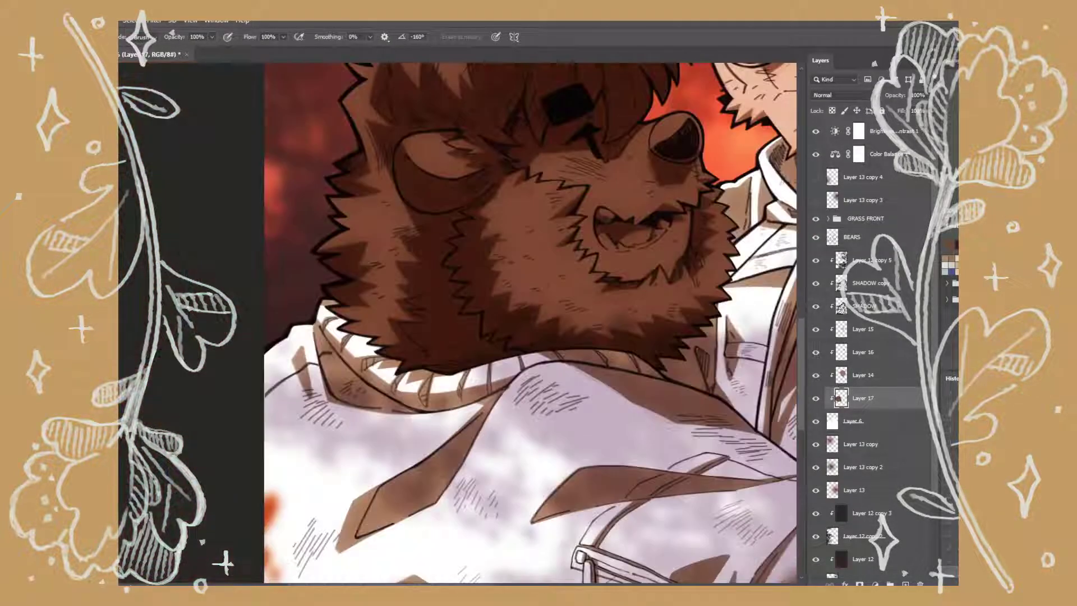
Create a new layer above Layer 17, outline the smaller bear's muzzle with the Lasso and fill it with cream
key("ctrl+shift+alt+n")
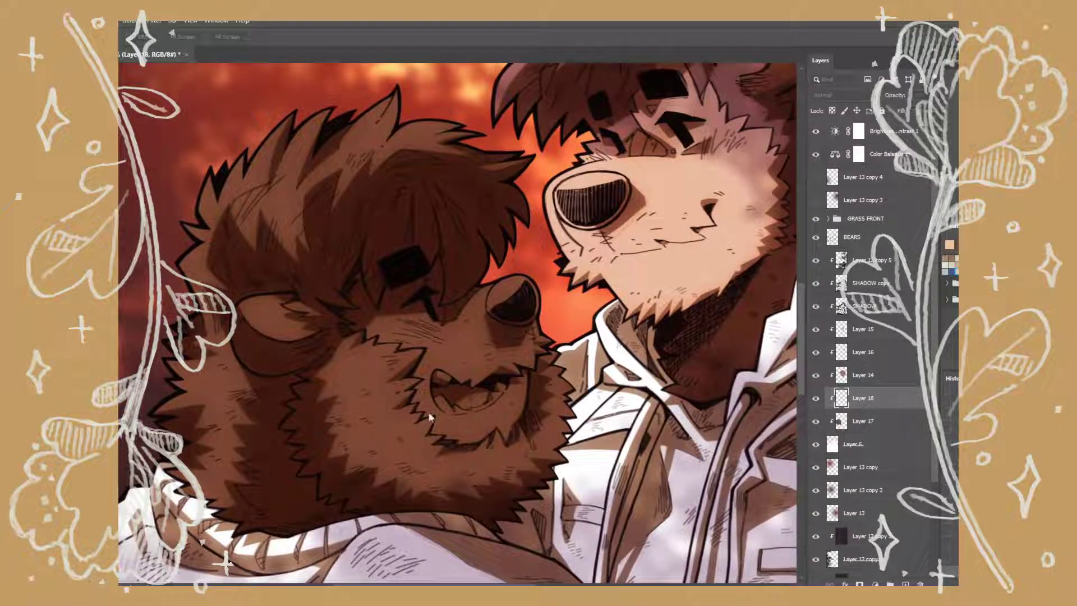
key("l")
mouse_move(482, 280)
left_mouse_down()
mouse_move(437, 314)
mouse_move(552, 350)
mouse_move(485, 280)
left_mouse_up()
key("alt+BackSpace")
key("z")
left_click(572, 314)
key("ctrl+d")
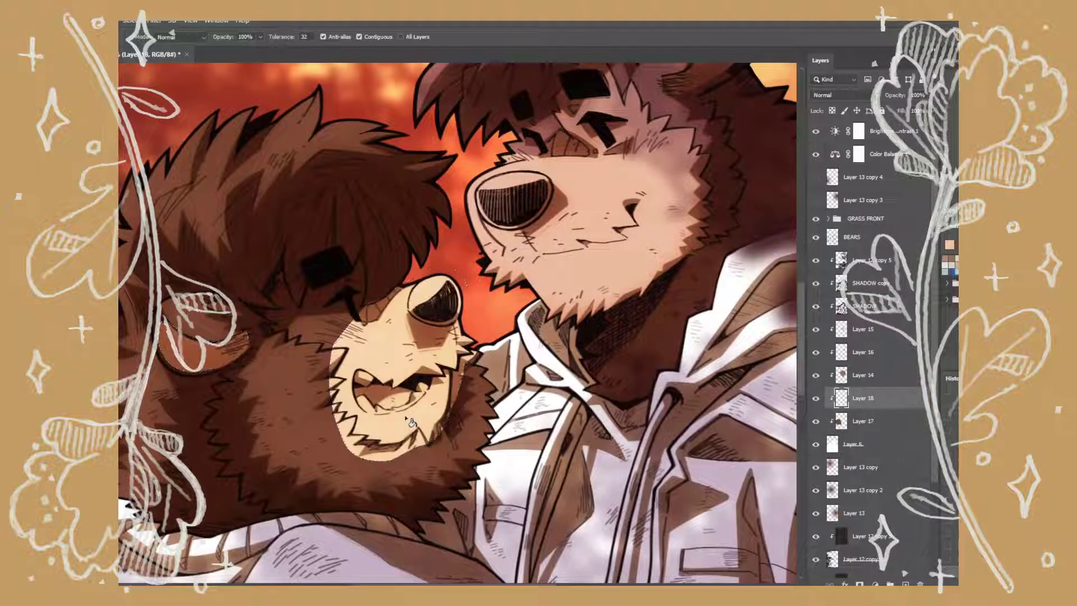
Erase the cream fill spilling past the front edge and chin of the smaller bear's muzzle
left_click(599, 412)
left_click_drag(599, 412, 621, 295)
key("e")
mouse_move(567, 247)
left_mouse_down()
mouse_move(553, 255)
mouse_move(547, 292)
mouse_move(562, 255)
mouse_move(545, 335)
left_mouse_up()
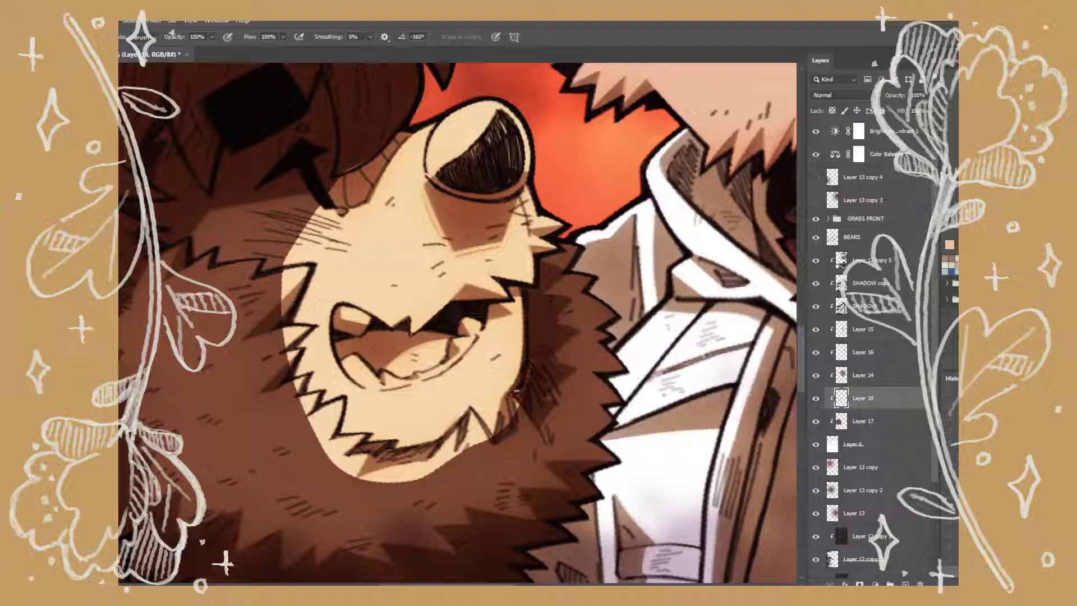
mouse_move(460, 420)
left_mouse_down()
mouse_move(431, 477)
mouse_move(494, 443)
mouse_move(465, 446)
left_mouse_up()
left_click_drag(392, 281, 504, 292)
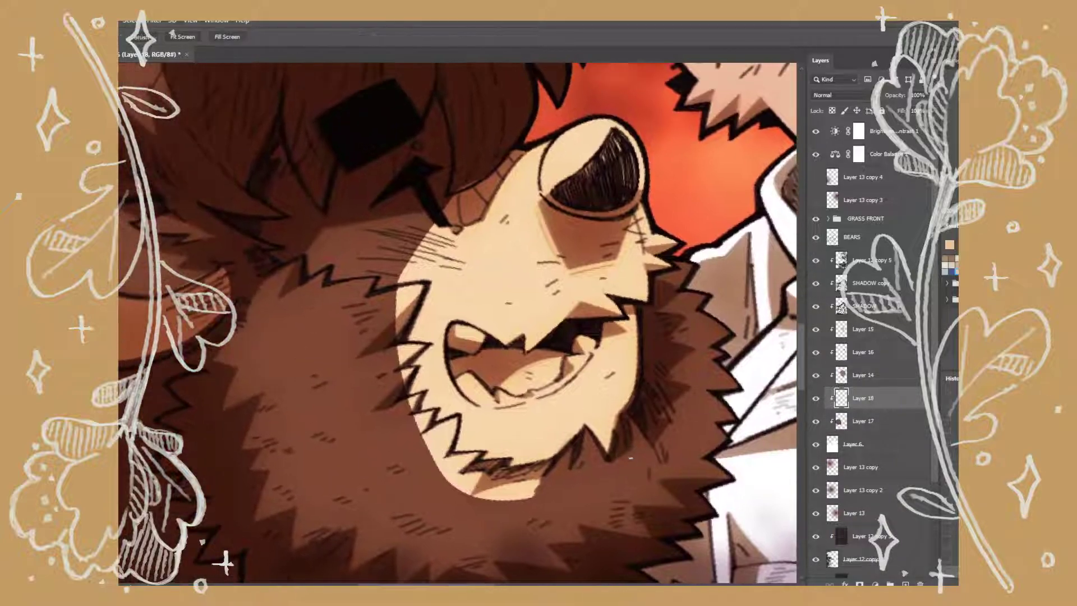
Trim the cream fill to the smaller bear's cheek and lower jaw fur and tidy the orange ear color
left_click_drag(454, 201, 403, 281)
left_click_drag(426, 230, 393, 303)
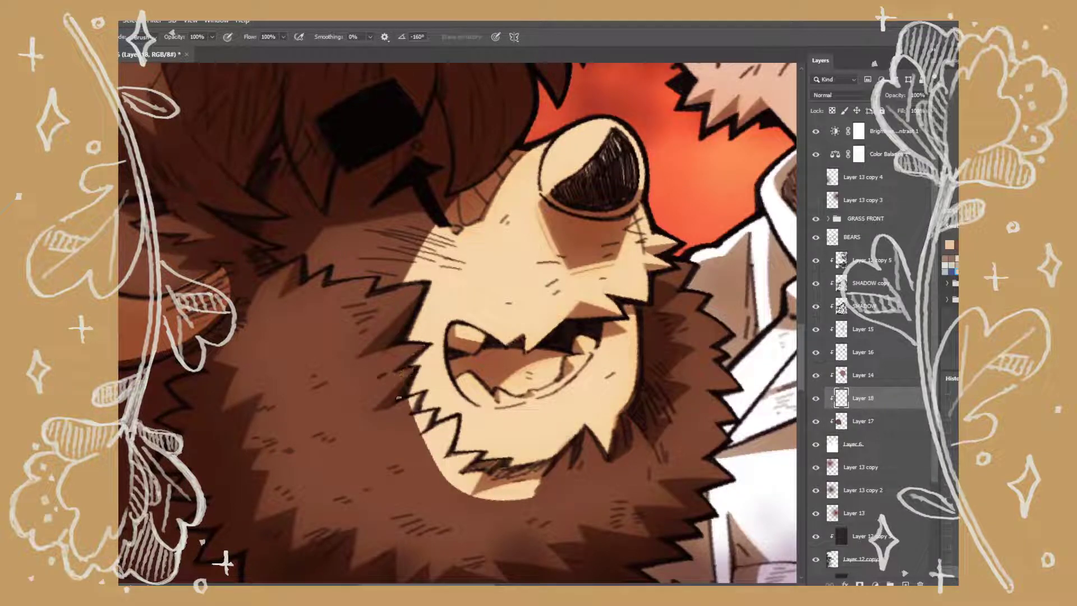
mouse_move(449, 474)
left_mouse_down()
mouse_move(442, 433)
mouse_move(447, 465)
mouse_move(502, 463)
mouse_move(539, 491)
mouse_move(508, 496)
left_mouse_up()
mouse_move(442, 536)
left_mouse_down()
mouse_move(367, 201)
mouse_move(427, 344)
left_mouse_up()
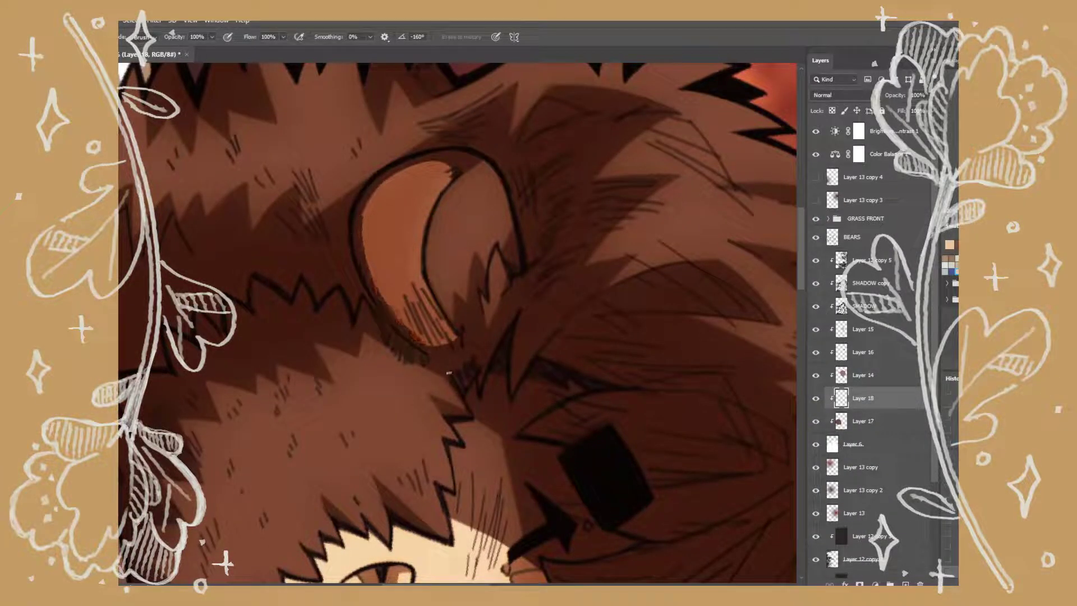
key("ctrl+0")
Create a clipped layer above Layer 17 and paint the smaller bear's cheek and eye area salmon
key("ctrl+shift+alt+n")
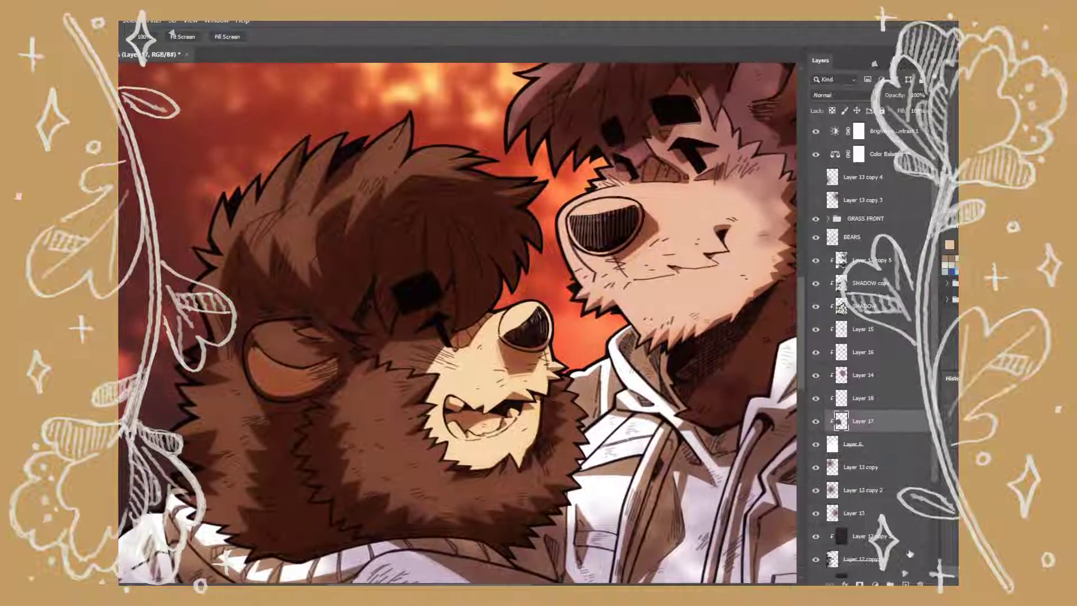
mouse_move(404, 325)
left_mouse_down()
mouse_move(491, 258)
mouse_move(476, 332)
left_mouse_up()
mouse_move(377, 308)
left_mouse_down()
mouse_move(401, 364)
mouse_move(442, 275)
left_mouse_up()
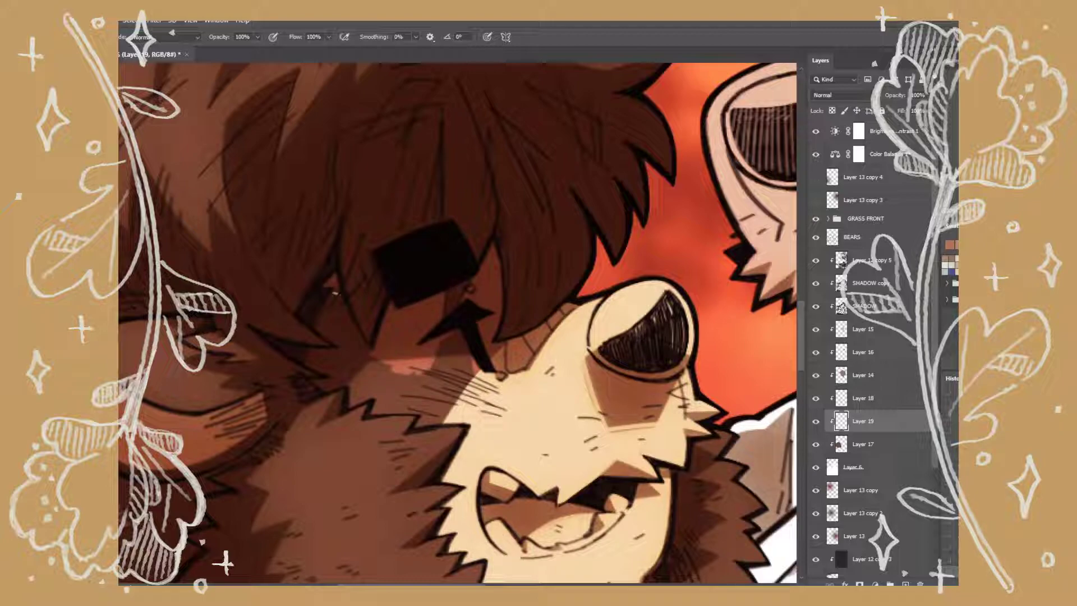
mouse_move(323, 331)
left_mouse_down()
mouse_move(350, 317)
mouse_move(322, 348)
mouse_move(330, 380)
mouse_move(365, 370)
mouse_move(392, 395)
mouse_move(471, 364)
left_mouse_up()
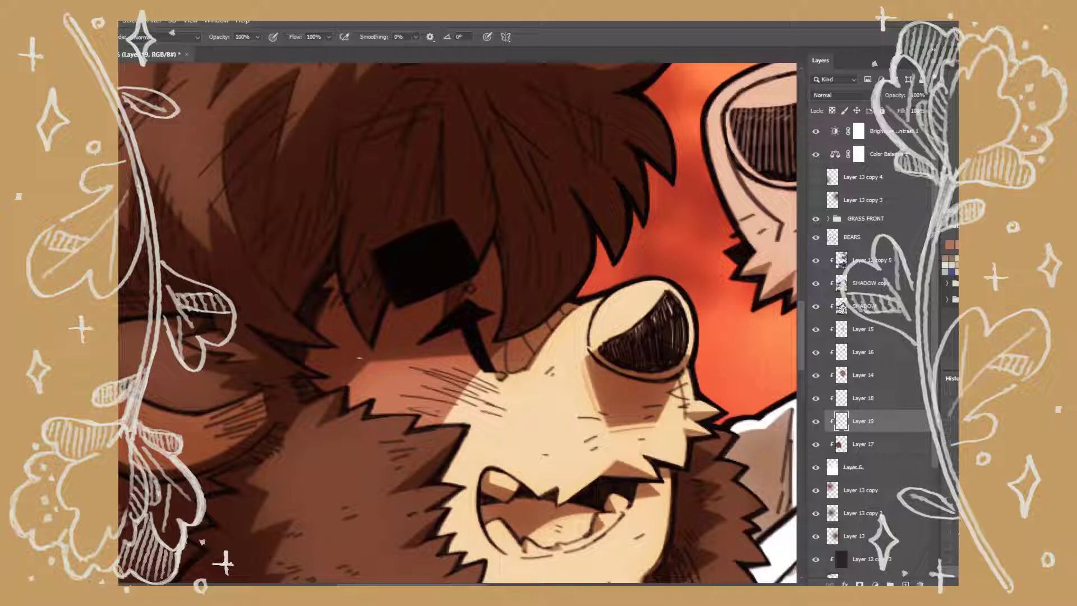
left_click_drag(418, 408, 393, 337)
Paint the smaller bear's inner ear fur salmon and clean up the ear edges
left_click_drag(314, 168, 351, 328)
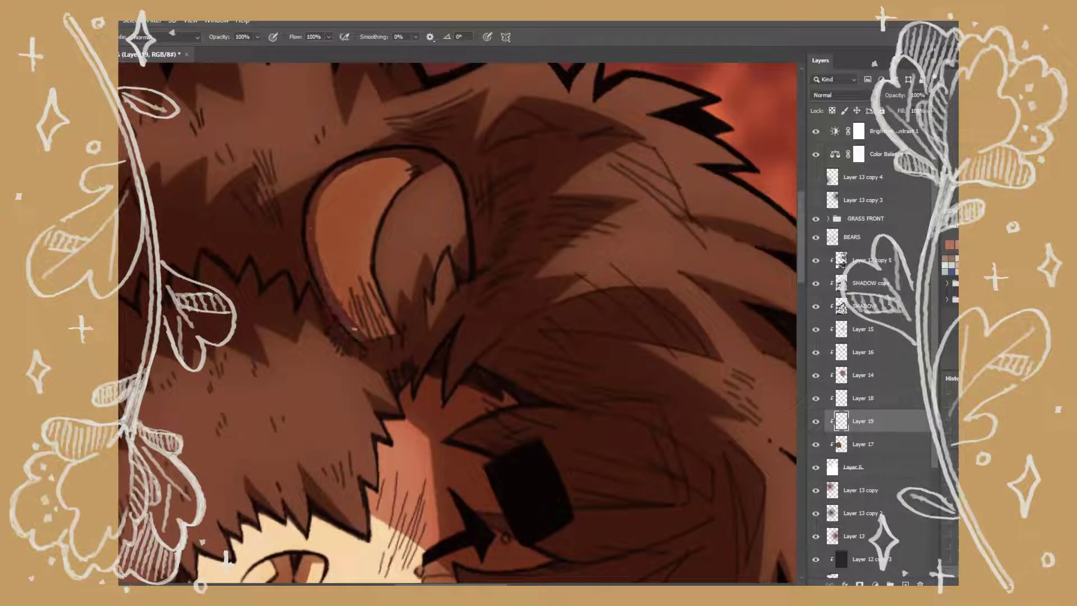
mouse_move(356, 163)
left_mouse_down()
mouse_move(423, 171)
mouse_move(455, 193)
mouse_move(463, 258)
mouse_move(443, 264)
mouse_move(416, 320)
left_mouse_up()
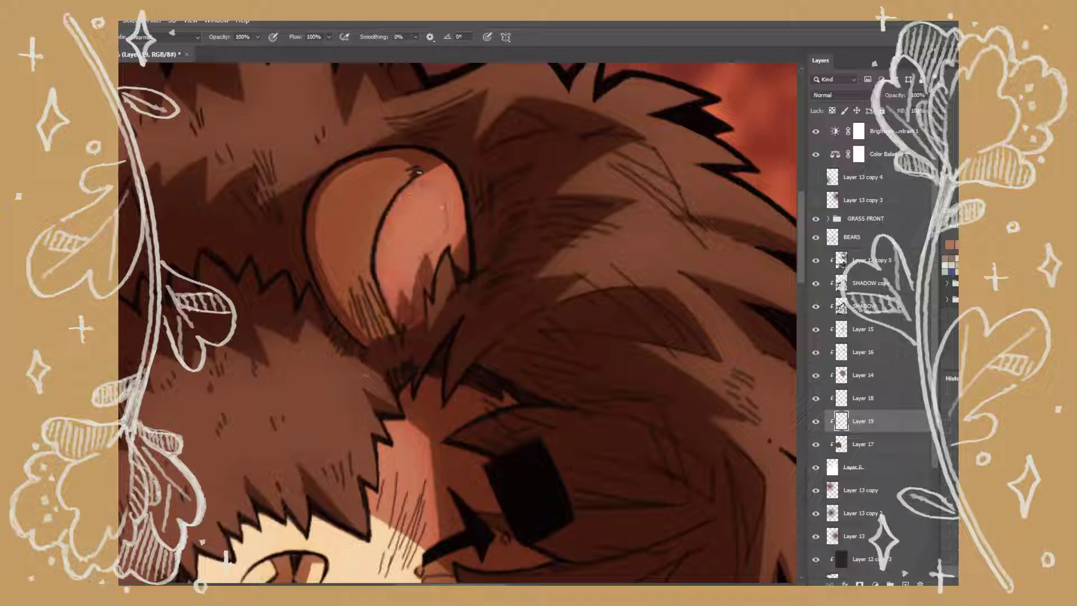
key("e")
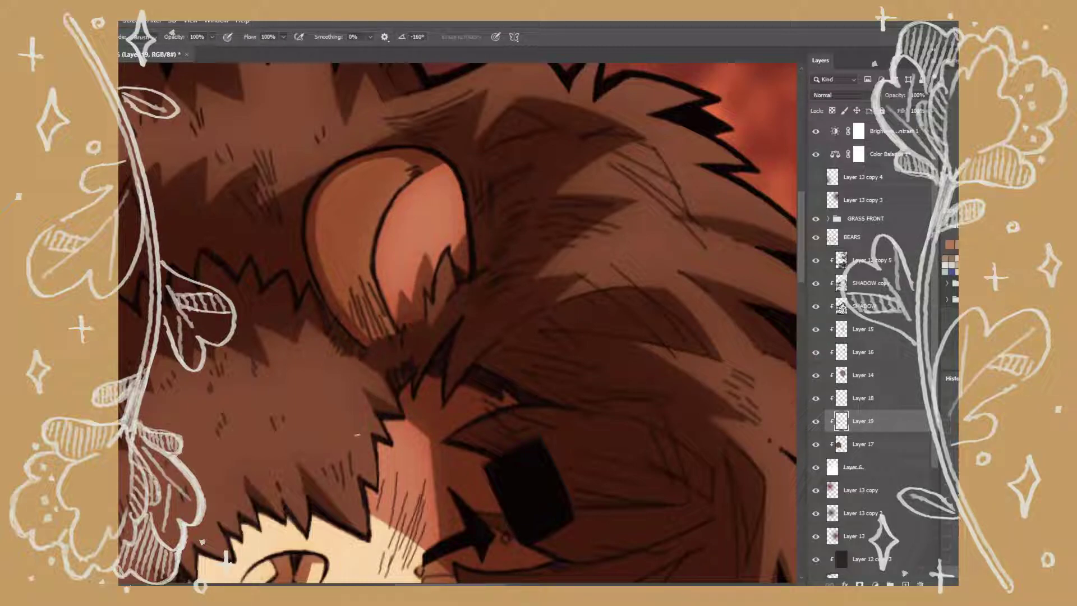
Paint salmon along the smaller bear's neck fur tips above the ribbed collar
key("ctrl+0")
scroll(569, 268, "up", 5)
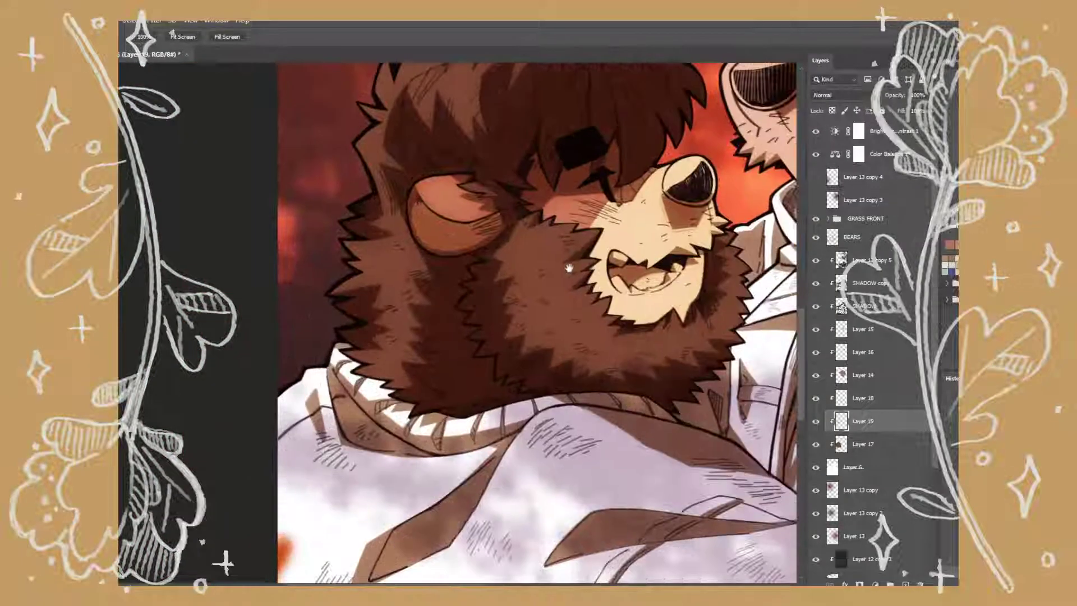
left_click_drag(565, 326, 578, 280)
key("b")
scroll(591, 239, "up", 3)
mouse_move(591, 239)
left_mouse_down()
mouse_move(599, 348)
mouse_move(555, 452)
mouse_move(516, 470)
mouse_move(347, 426)
left_mouse_up()
key("r")
key("b")
left_click_drag(289, 230, 297, 320)
left_click_drag(292, 283, 302, 323)
Continue the salmon outline up the back of the smaller bear's neck to the fur behind the ear
mouse_move(272, 297)
left_mouse_down()
mouse_move(244, 344)
mouse_move(269, 426)
mouse_move(269, 494)
left_mouse_up()
key("r")
mouse_move(269, 494)
left_mouse_down()
mouse_move(480, 368)
mouse_move(448, 359)
left_mouse_up()
key("b")
mouse_move(415, 213)
left_mouse_down()
mouse_move(421, 244)
mouse_move(442, 234)
left_mouse_up()
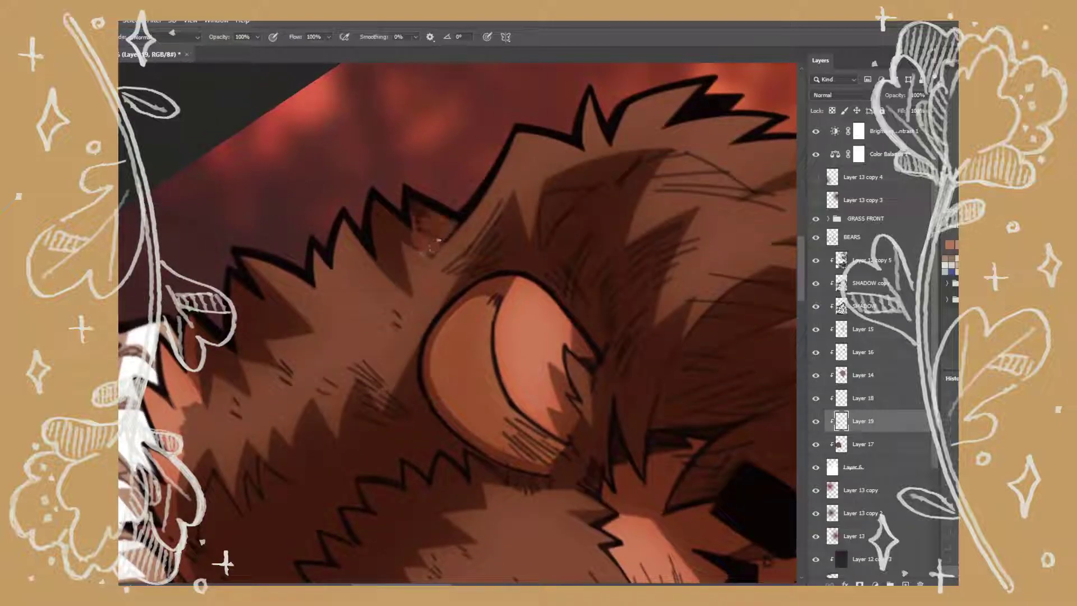
key("r")
mouse_move(451, 295)
left_mouse_down()
mouse_move(495, 379)
mouse_move(629, 344)
left_mouse_up()
key("b")
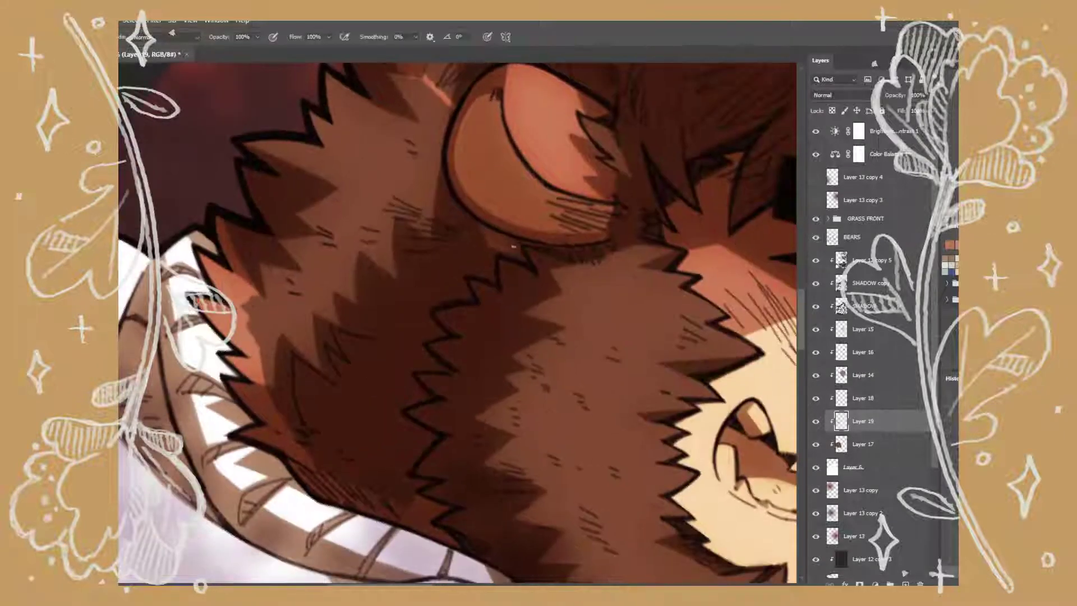
Outline the inner boundary of the neck patch in salmon from below the ear along the beard fur
mouse_move(488, 236)
left_mouse_down()
mouse_move(499, 277)
mouse_move(451, 297)
mouse_move(415, 339)
mouse_move(426, 340)
left_mouse_up()
key("e")
key("r")
left_click_drag(445, 375, 576, 325)
key("t")
mouse_move(481, 271)
left_mouse_down()
mouse_move(721, 313)
mouse_move(680, 319)
left_mouse_up()
key("r")
key("b")
key("ctrl+z")
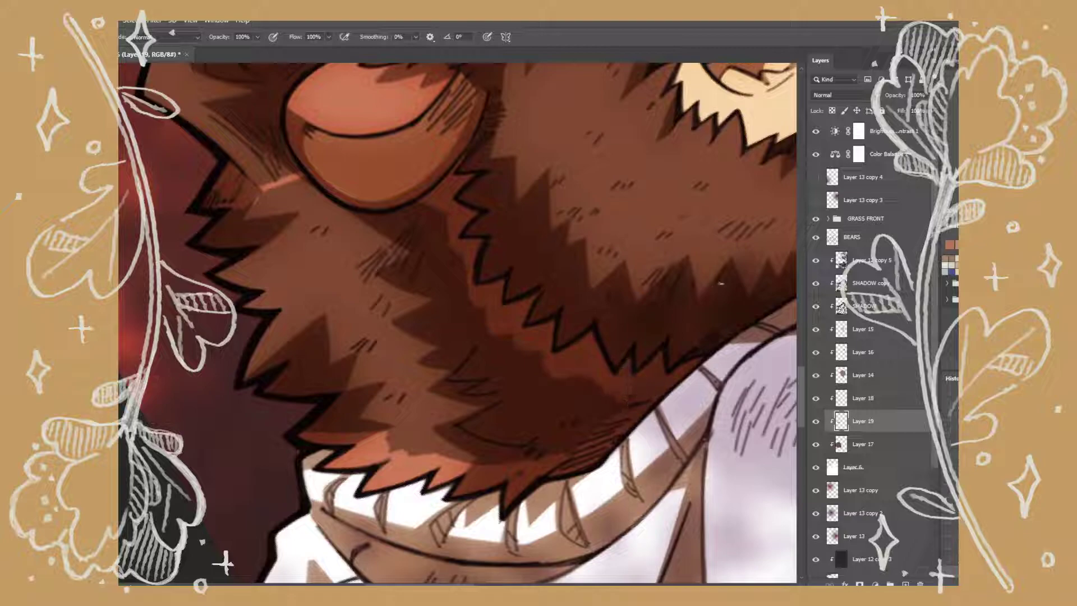
Fill the outlined neck fur patch with salmon using the Paint Bucket and cover the leftover gaps
key("g")
left_click(555, 424)
key("b")
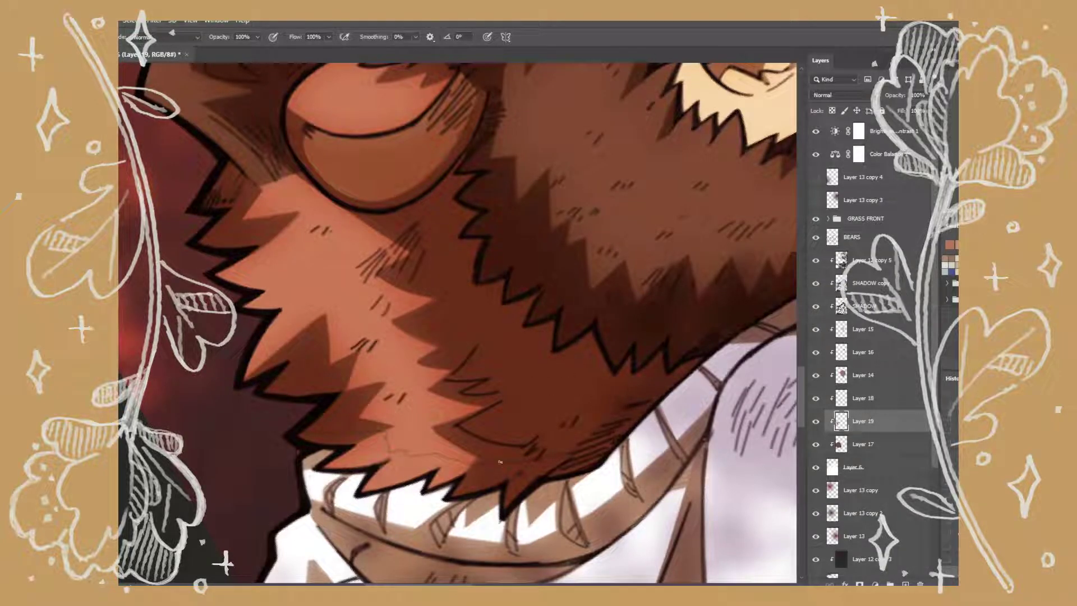
Add a layer above Layer 19, shift the smaller bear's face, ear and neck patches to orange-tan, and duplicate the layer
scroll(362, 404, "down", 5)
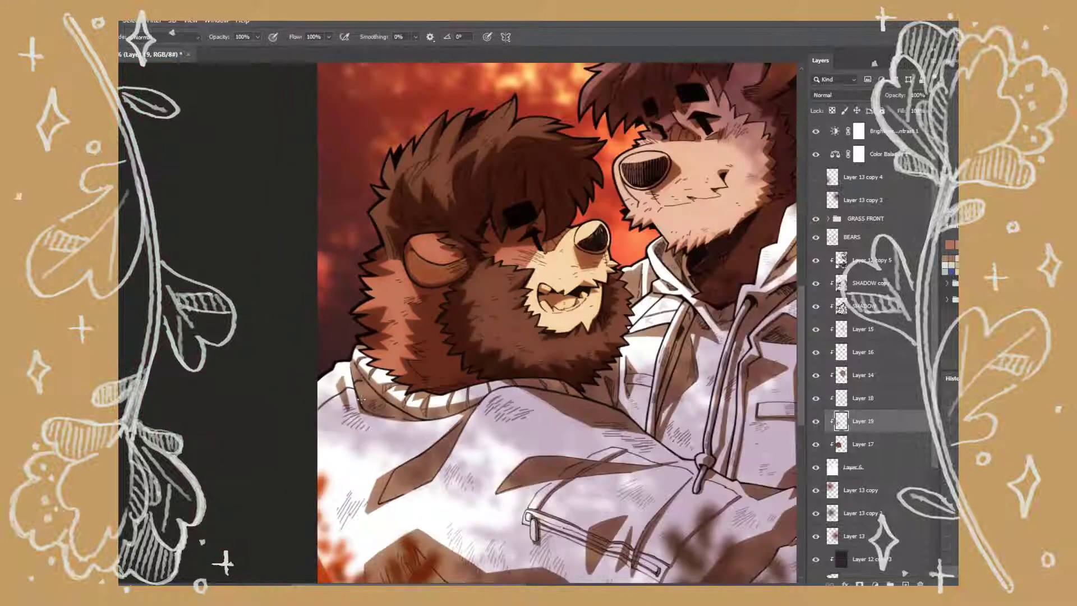
scroll(361, 403, "down", 2)
key("ctrl+shift+alt+n")
key("g")
key("shift+g")
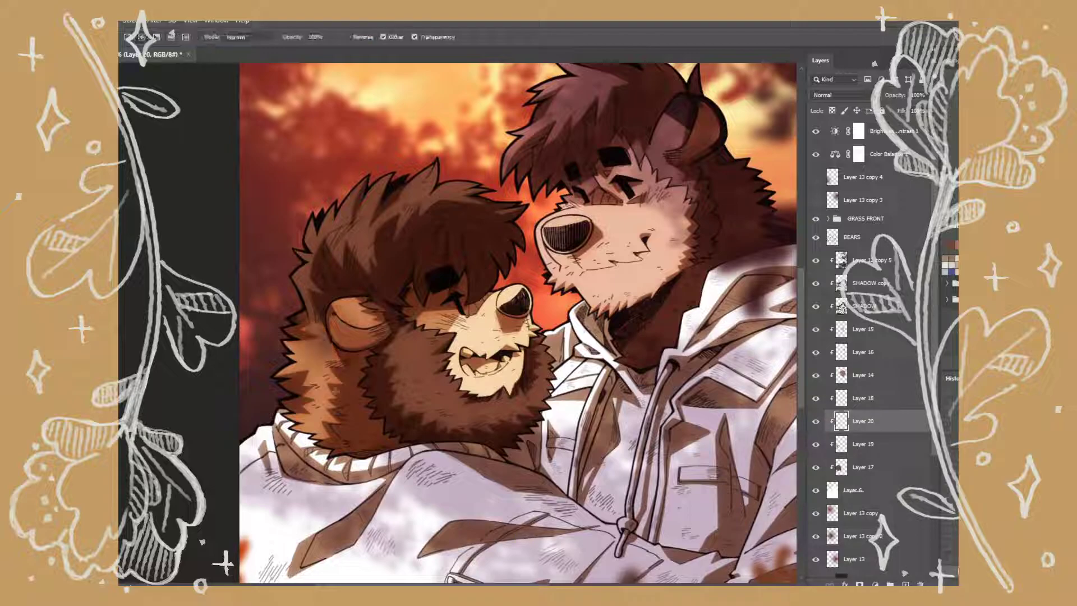
key("ctrl+j")
key("Return")
scroll(316, 357, "up", 6)
mouse_move(305, 301)
left_mouse_down()
mouse_move(364, 264)
mouse_move(434, 291)
left_mouse_up()
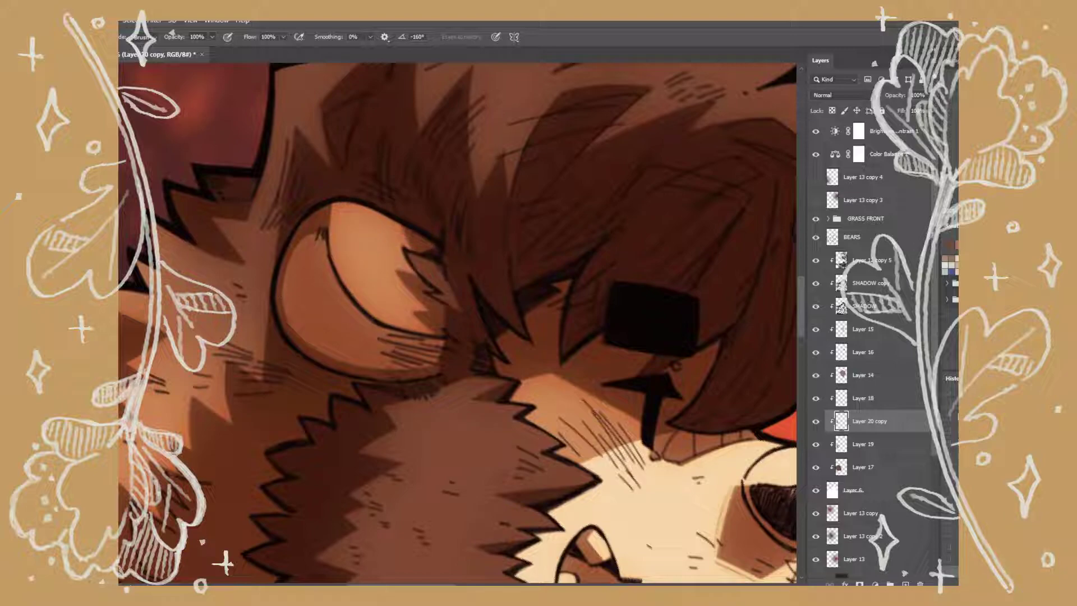
On a new clipped layer above Layer 15, paint the lower part of the larger bear's nose black
scroll(421, 284, "down", 6)
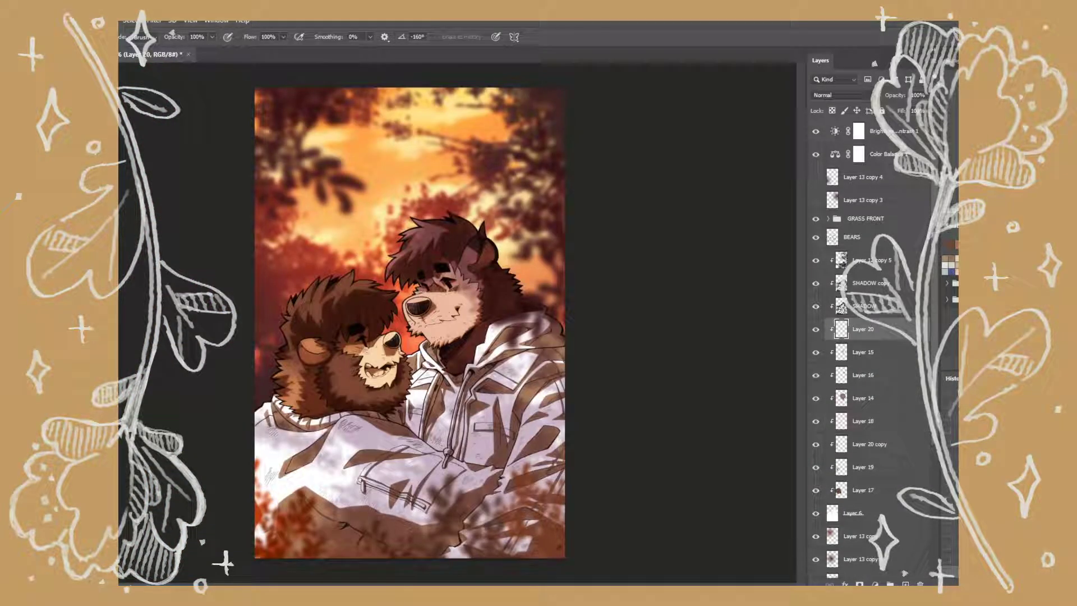
scroll(391, 307, "up", 8)
key("b")
left_click_drag(637, 233, 510, 305)
mouse_move(627, 231)
left_mouse_down()
mouse_move(649, 283)
mouse_move(594, 354)
left_mouse_up()
left_click_drag(512, 306, 542, 348)
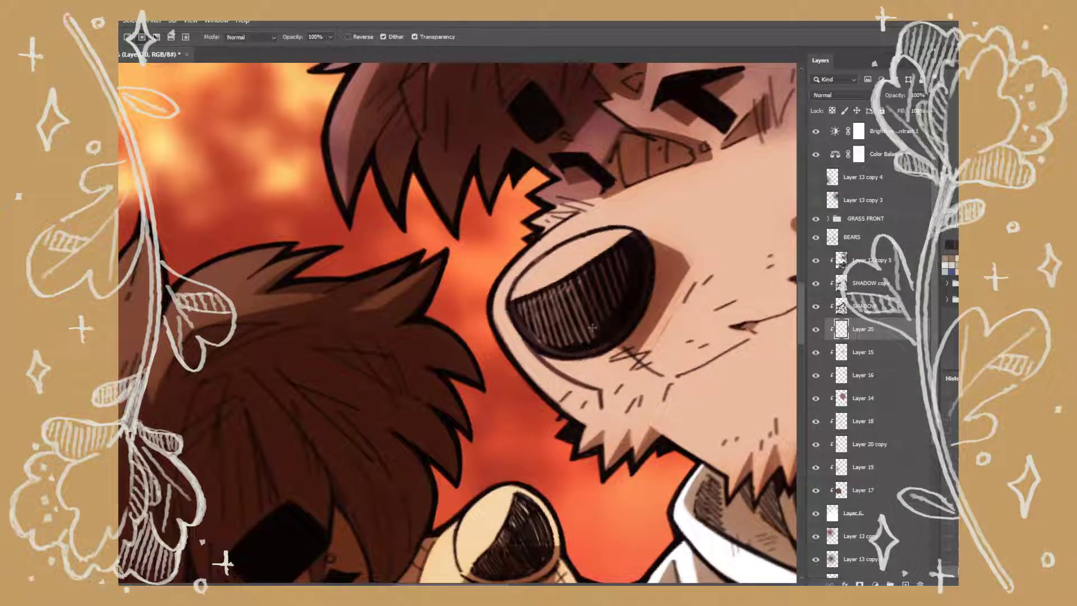
scroll(555, 348, "up", 3)
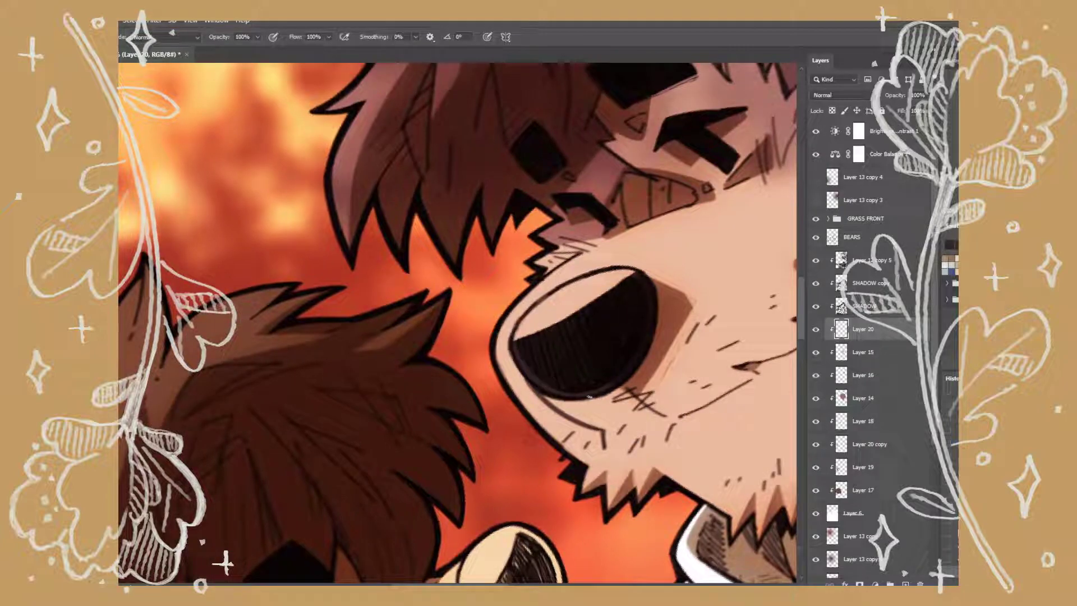
Paint the dark part of the smaller bear's nose black on the same layer
left_click_drag(591, 396, 633, 119)
left_click_drag(561, 245, 607, 330)
mouse_move(539, 275)
left_mouse_down()
mouse_move(566, 331)
mouse_move(606, 326)
left_mouse_up()
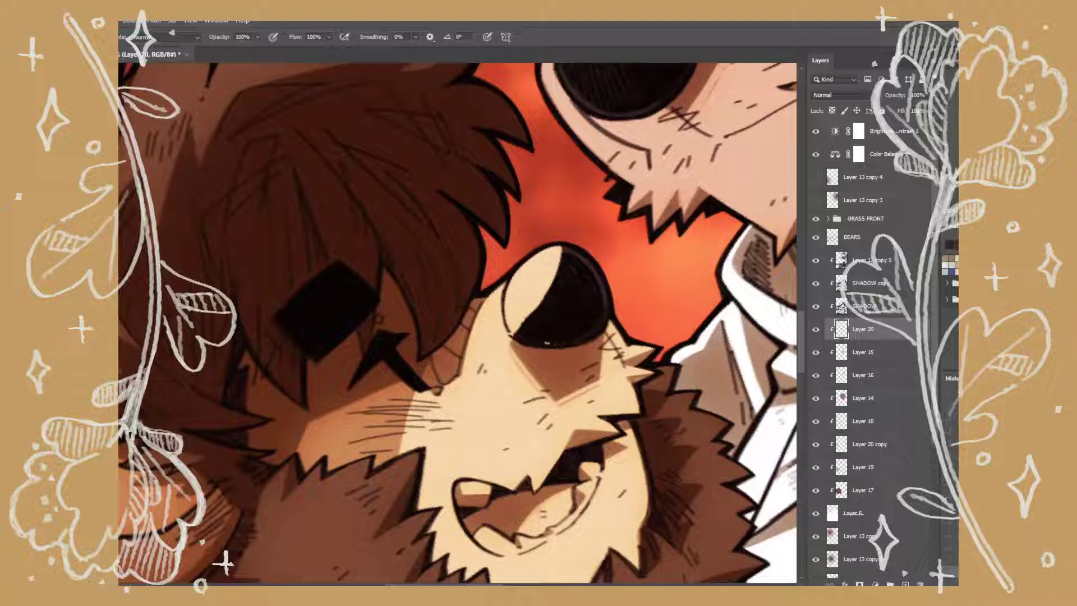
Create a layer above Layer 20 and paint the smaller bear's nose highlight and eye white off-white
key("ctrl+shift+alt+n")
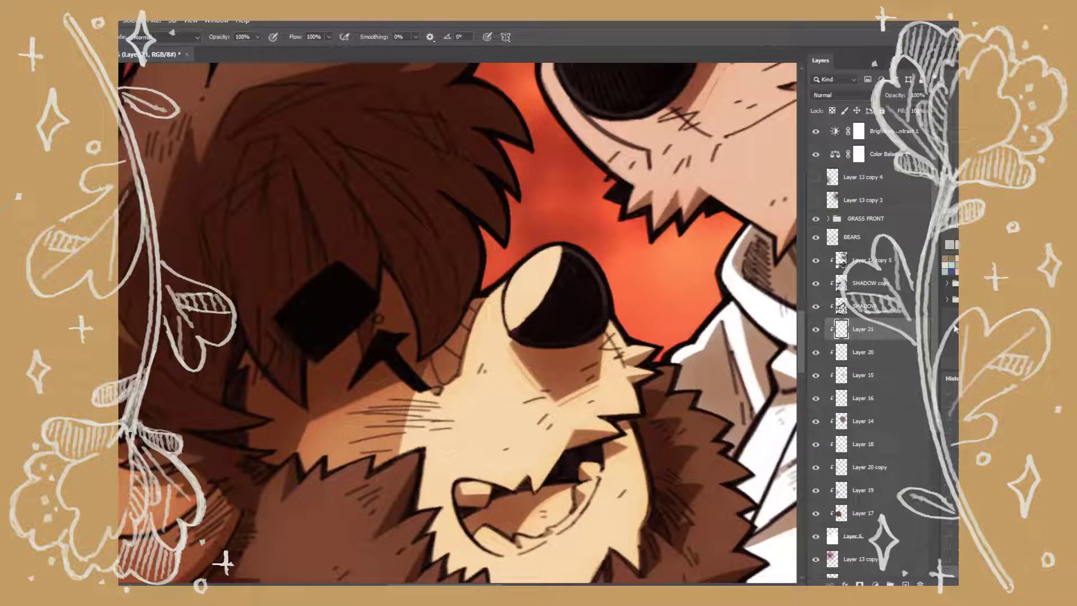
mouse_move(507, 314)
left_mouse_down()
mouse_move(513, 272)
mouse_move(552, 249)
left_mouse_up()
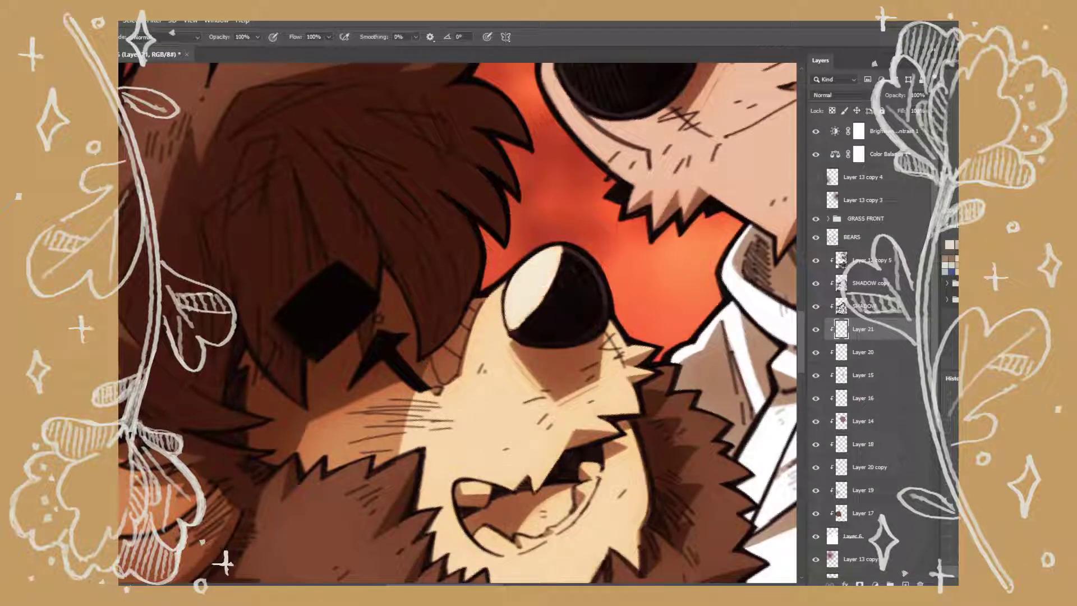
left_click_drag(381, 369, 372, 344)
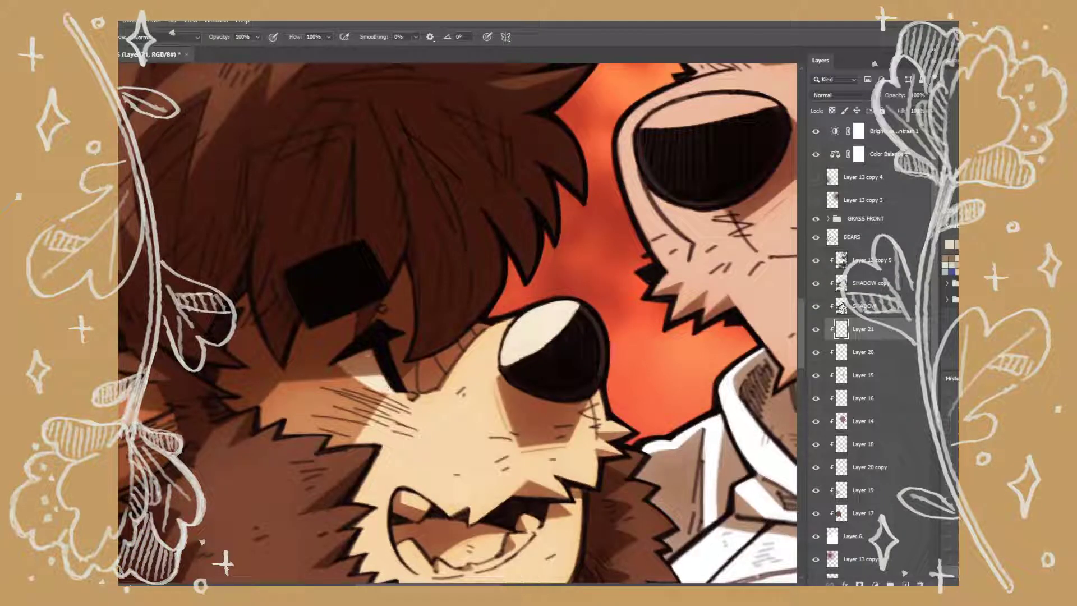
Paint the larger bear's eye whites and nose highlight off-white
scroll(457, 322, "down", 3)
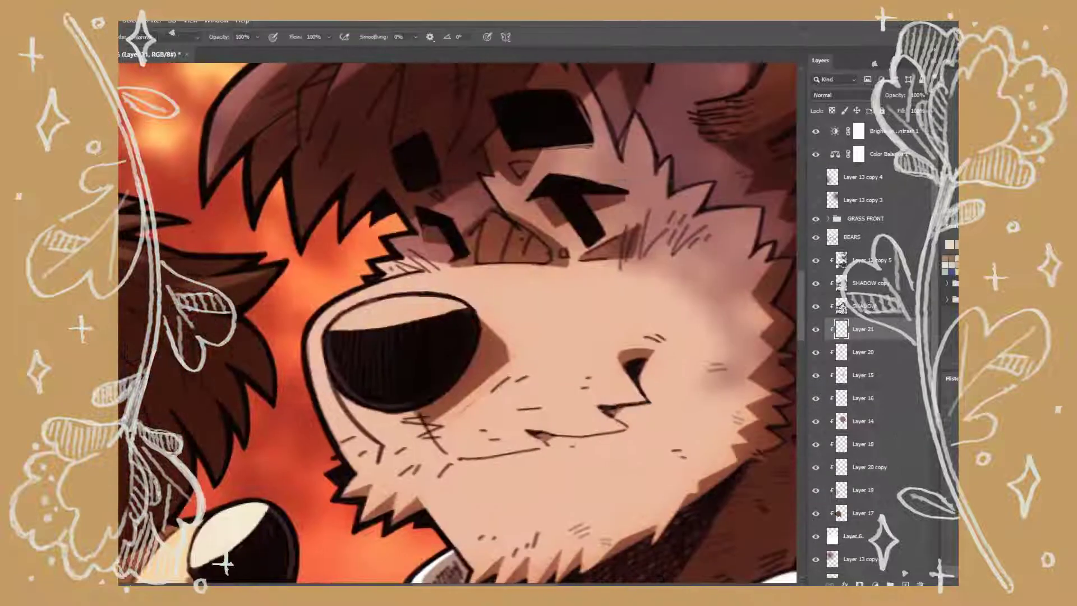
left_click_drag(431, 230, 448, 258)
left_click_drag(555, 224, 583, 252)
left_click_drag(595, 201, 614, 230)
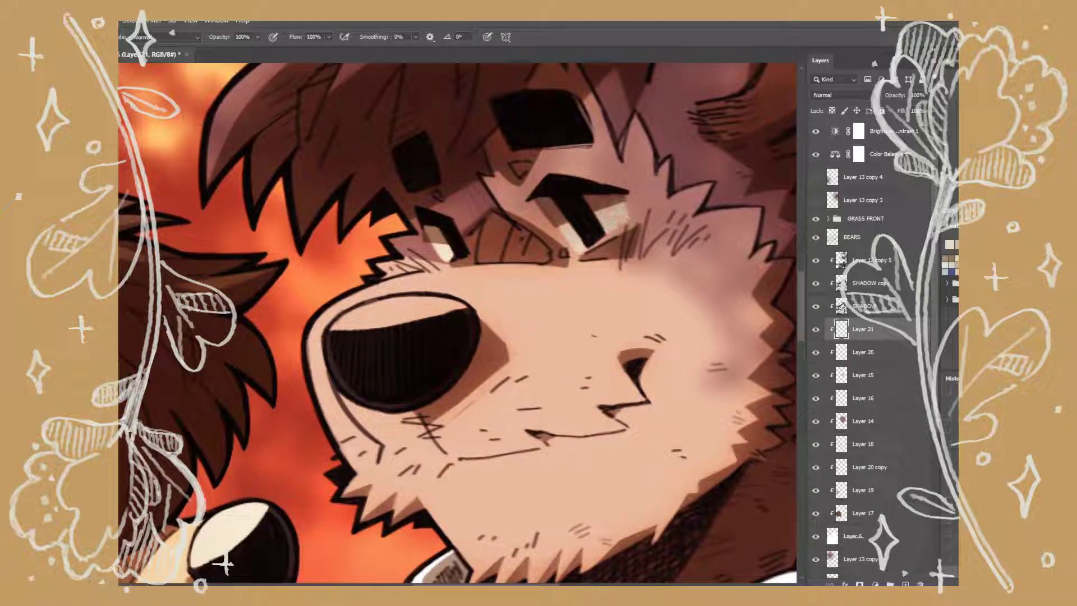
left_click_drag(504, 224, 561, 303)
mouse_move(460, 253)
left_mouse_down()
mouse_move(494, 286)
mouse_move(433, 326)
left_mouse_up()
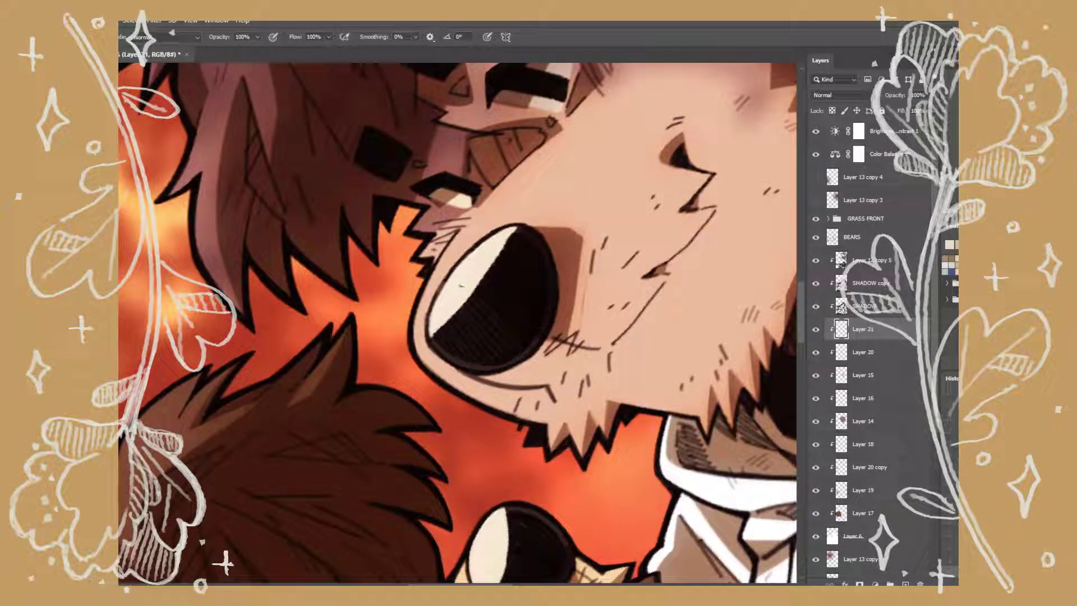
Whiten the smaller bear's teeth and paint the tongue and mouth interior red on a new layer below Layer 21
key("ctrl+0")
scroll(457, 323, "up", 3)
key("ctrl+shift+alt+n")
scroll(457, 322, "up", 5)
key("b")
mouse_move(583, 328)
left_mouse_down()
mouse_move(571, 354)
mouse_move(586, 381)
left_mouse_up()
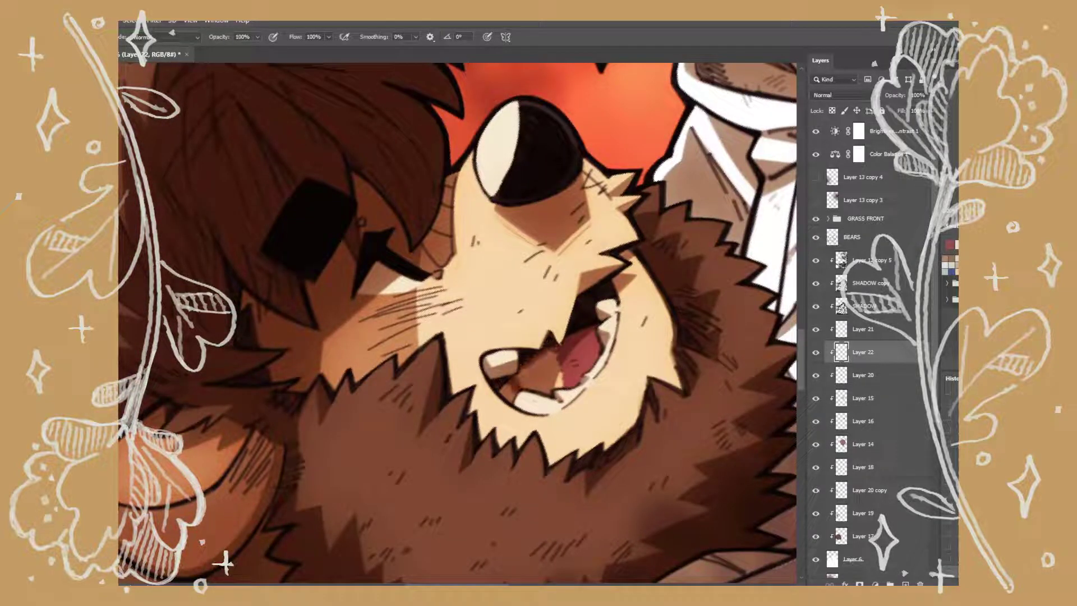
left_click_drag(530, 359, 561, 389)
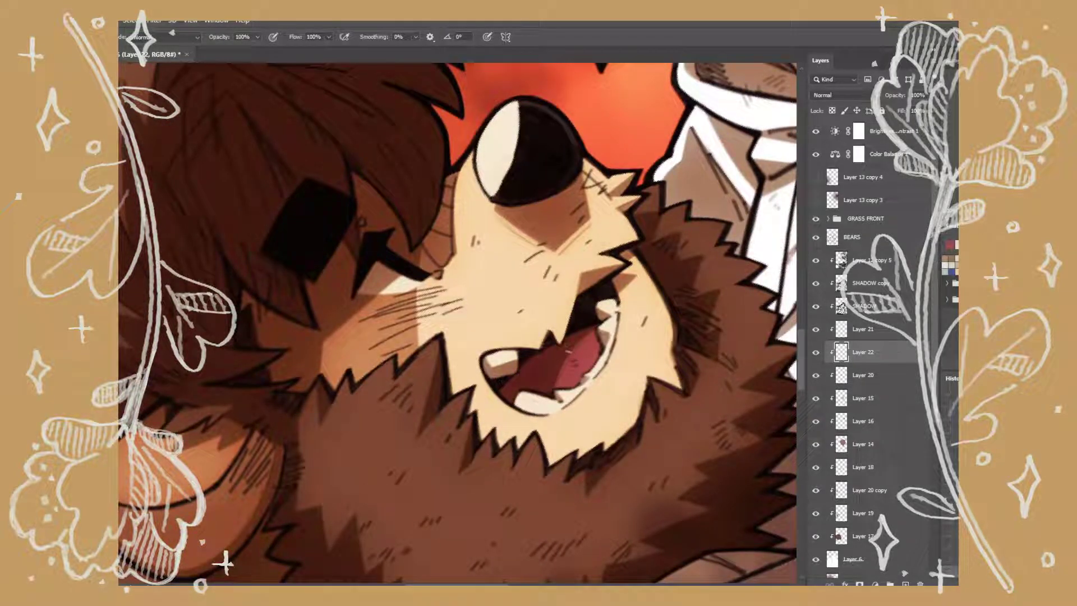
Add a clipped layer above Layer 15 and set its blend mode to Overlay
scroll(639, 327, "down", 6)
left_click_drag(639, 328, 630, 356)
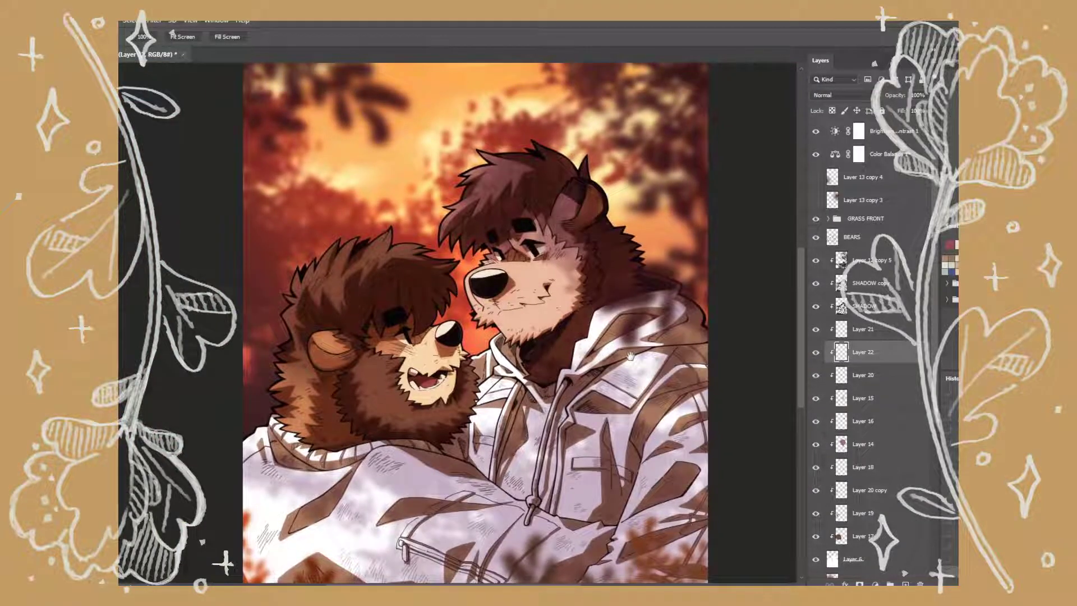
left_click(823, 383)
left_click(905, 583)
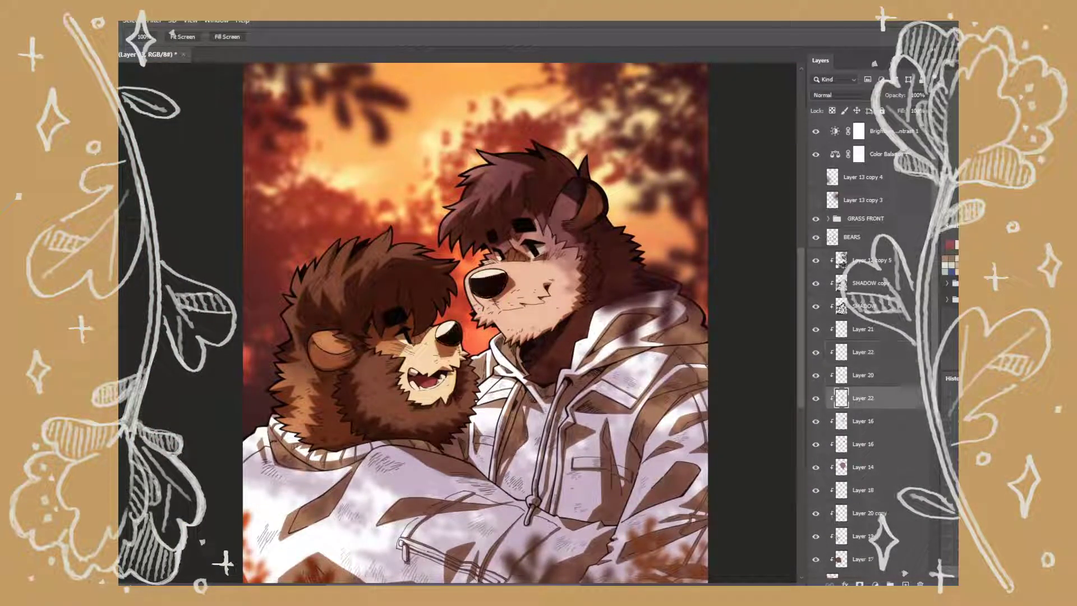
key("shift+alt+o")
Brush a warm reddish tint onto both bears' muzzles on the Overlay layer
scroll(449, 337, "up", 3)
key("b")
mouse_move(591, 224)
left_mouse_down()
mouse_move(522, 269)
mouse_move(555, 291)
left_mouse_up()
mouse_move(401, 364)
left_mouse_down()
mouse_move(426, 410)
mouse_move(479, 393)
left_mouse_up()
Smudge the reddish tint on both bears' muzzles to soften its edges
key("r")
mouse_move(581, 199)
left_mouse_down()
mouse_move(558, 230)
mouse_move(566, 274)
left_mouse_up()
left_click_drag(493, 241, 544, 291)
left_click_drag(437, 403, 476, 387)
left_click_drag(404, 370, 465, 398)
key("ctrl+minus")
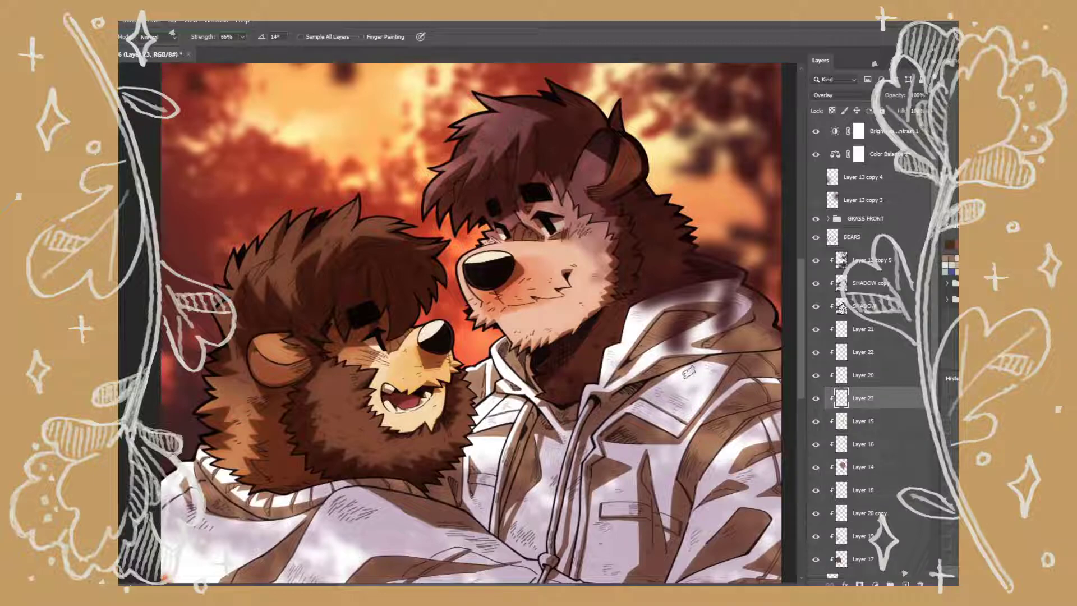
Erase excess reddish tint along the larger bear's lower muzzle
key("ctrl+plus")
key("b")
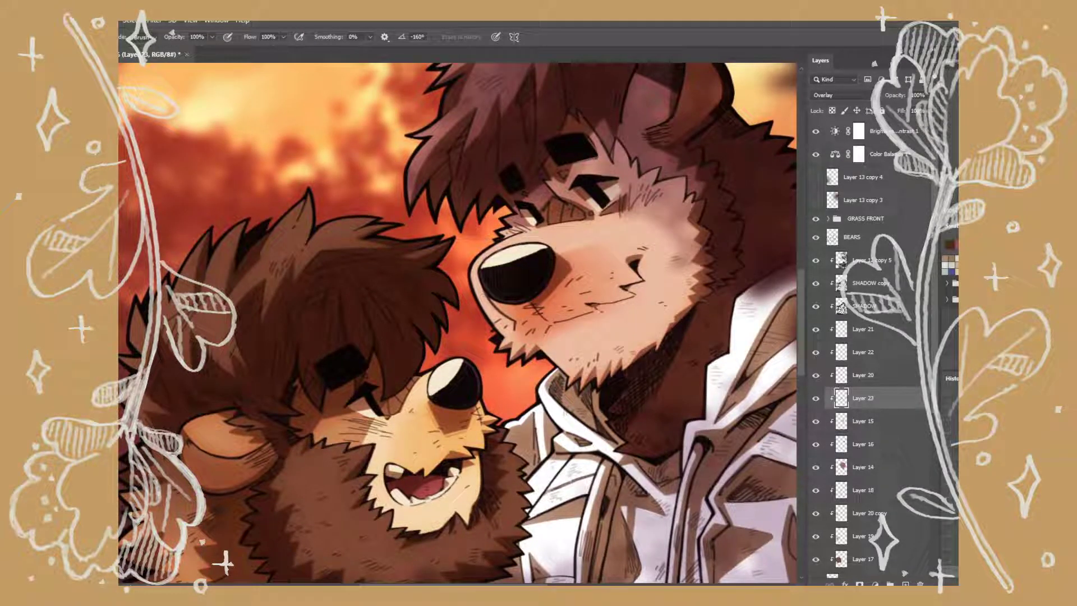
left_click_drag(555, 329, 612, 310)
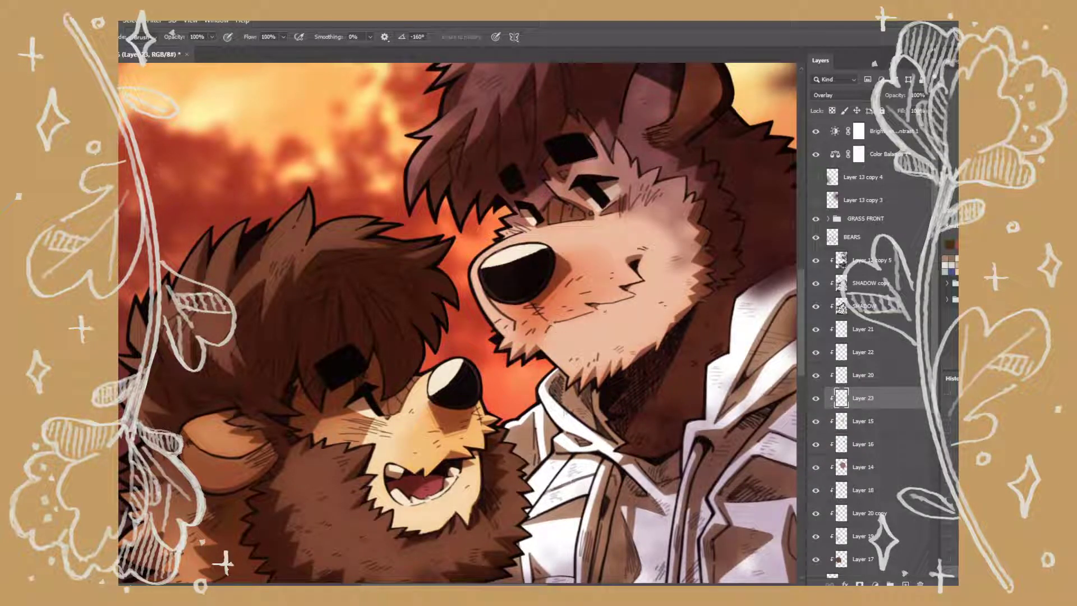
Save the document and lower the Overlay tint layer's opacity
key("ctrl+0")
key("ctrl+s")
key("i")
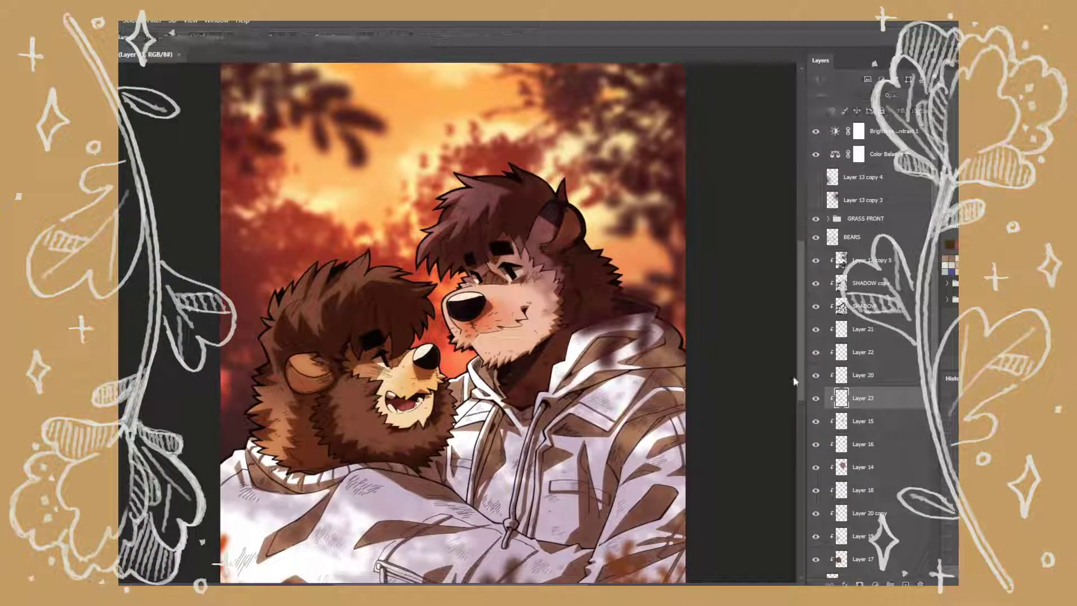
key("e")
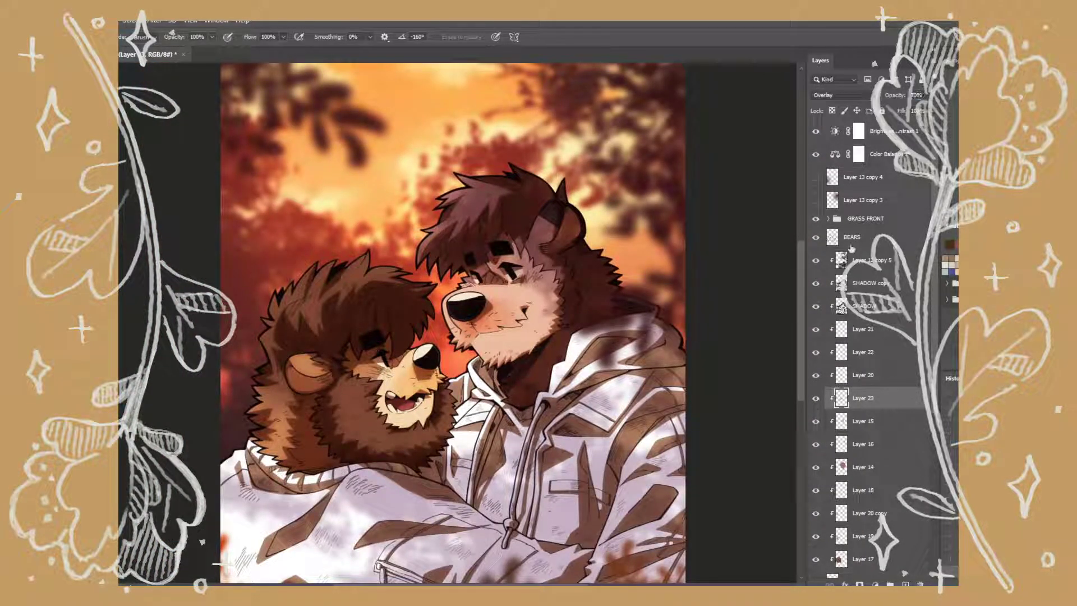
Create a new clipped layer above the BEARS line art layer
key("alt+bracketright")
key("alt+bracketright")
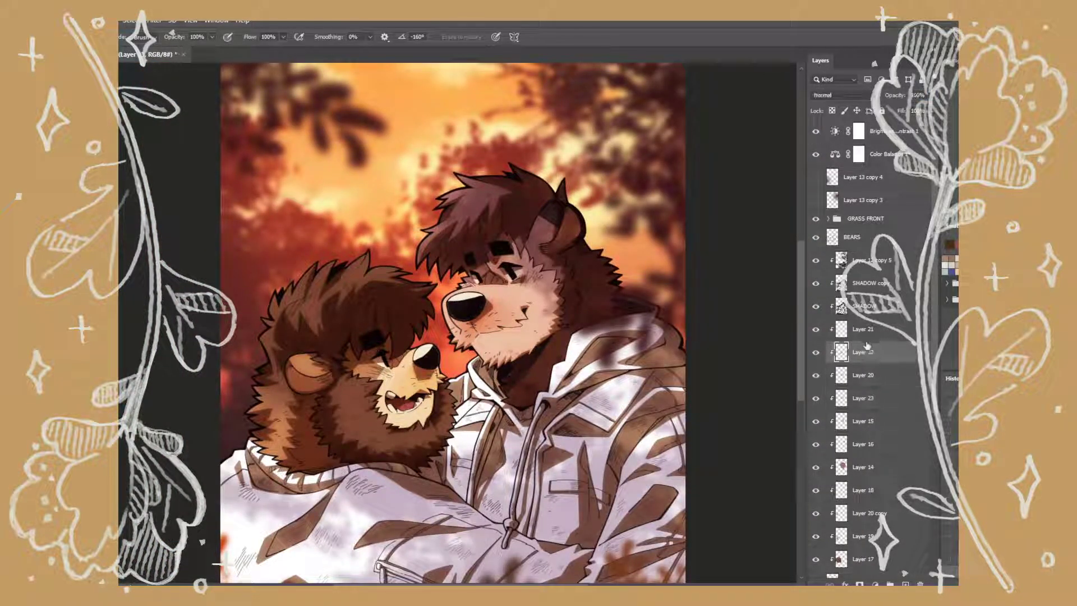
left_click(905, 583)
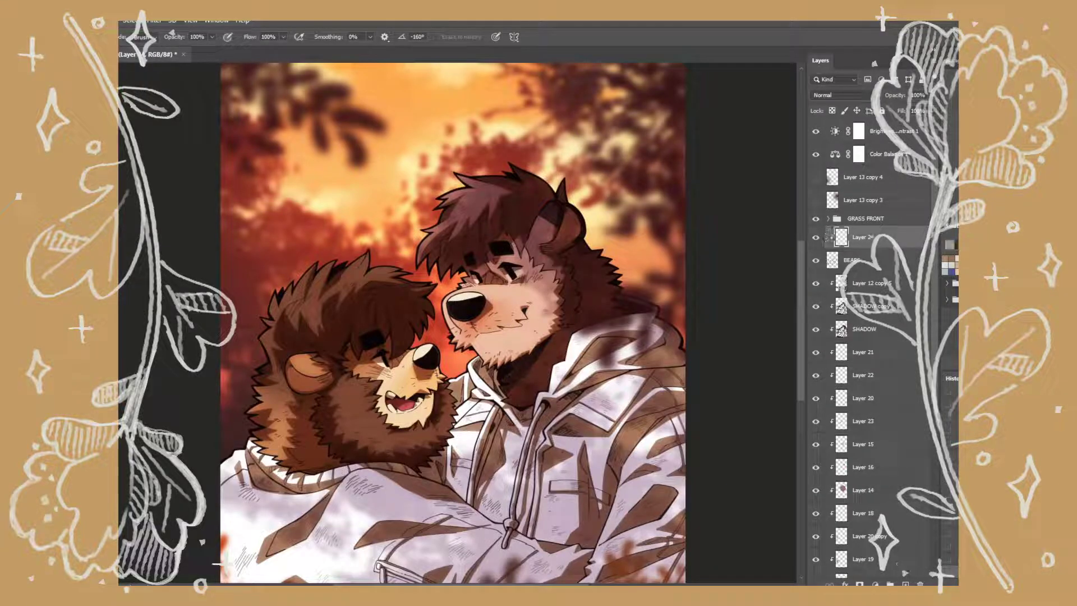
Paint the larger bear's irises dark blue on the new clipped layer
scroll(508, 287, "up", 5)
key("b")
left_click_drag(519, 229, 535, 244)
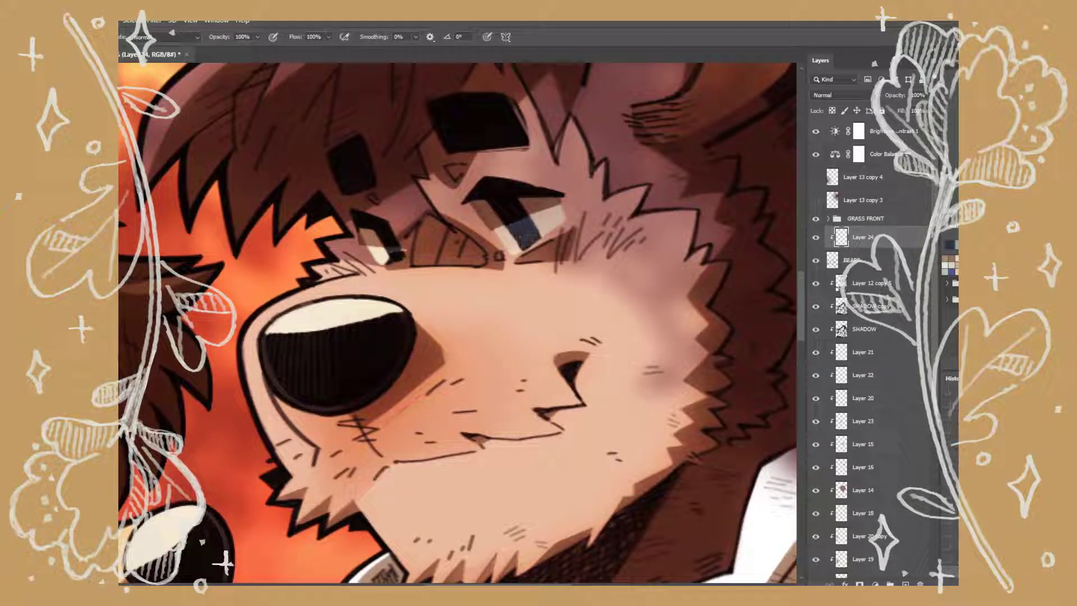
Adjust the hue and lightness of the larger bear's irises to a bright teal
key("ctrl+u")
key("Return")
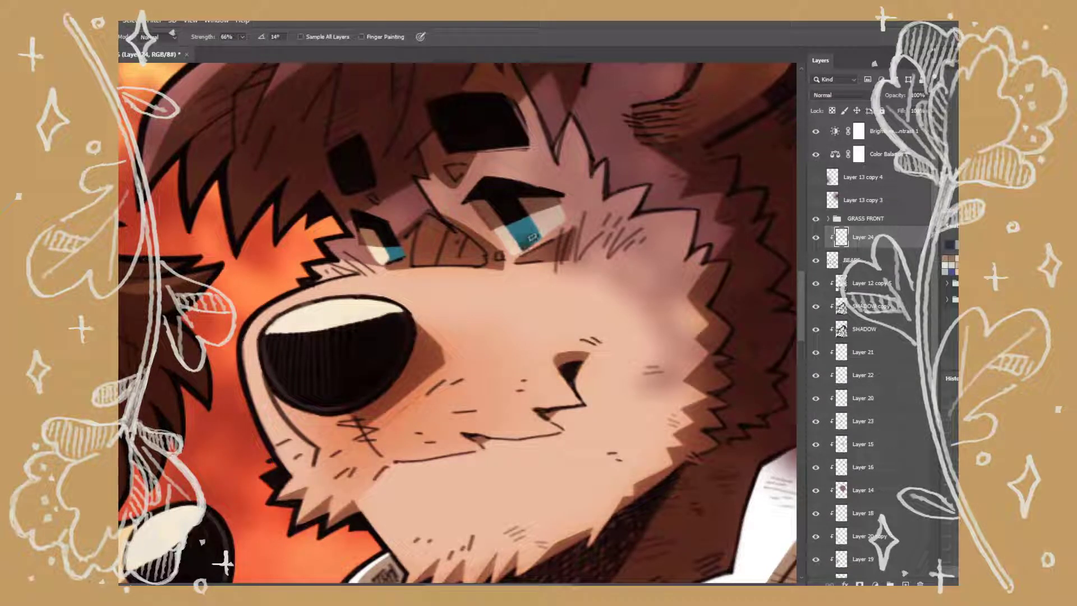
key("ctrl+z")
key("ctrl+u")
key("Return")
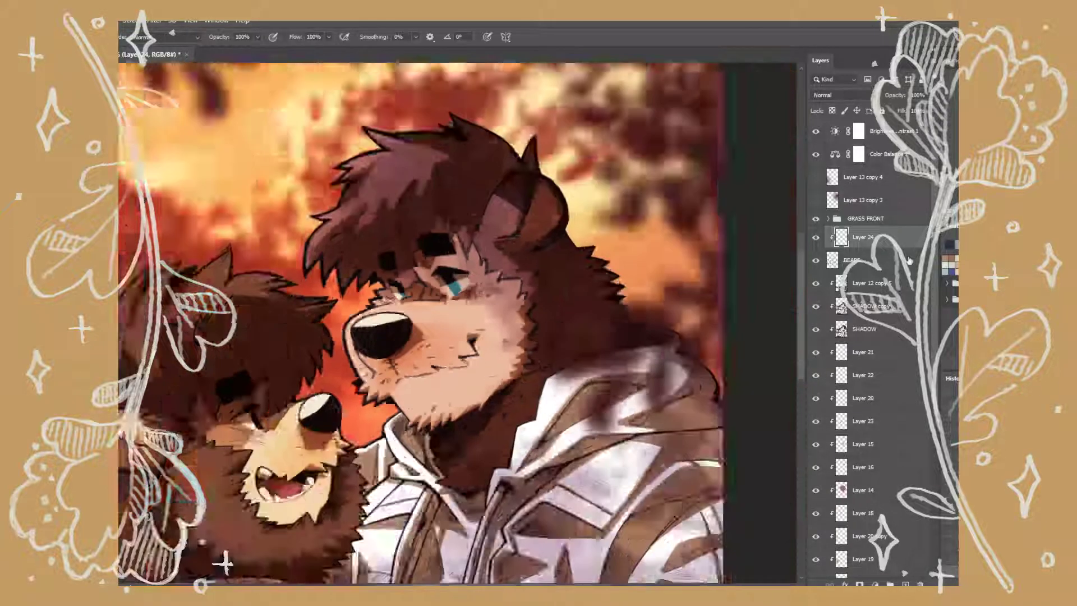
Paint the smaller bear's iris blue on a new clipped layer above the BEARS line art
key("h")
key("b")
key("ctrl+shift+alt+n")
left_click_drag(236, 505, 352, 405)
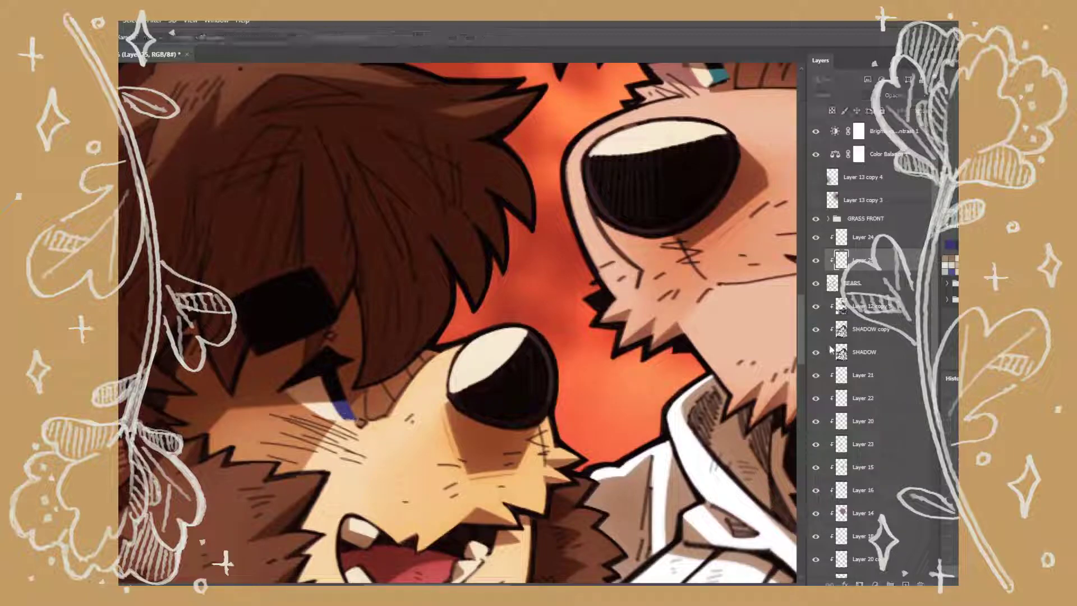
Add another clipped layer between the iris layers and the BEARS line art
key("h")
key("ctrl+plus")
key("ctrl+shift+alt+n")
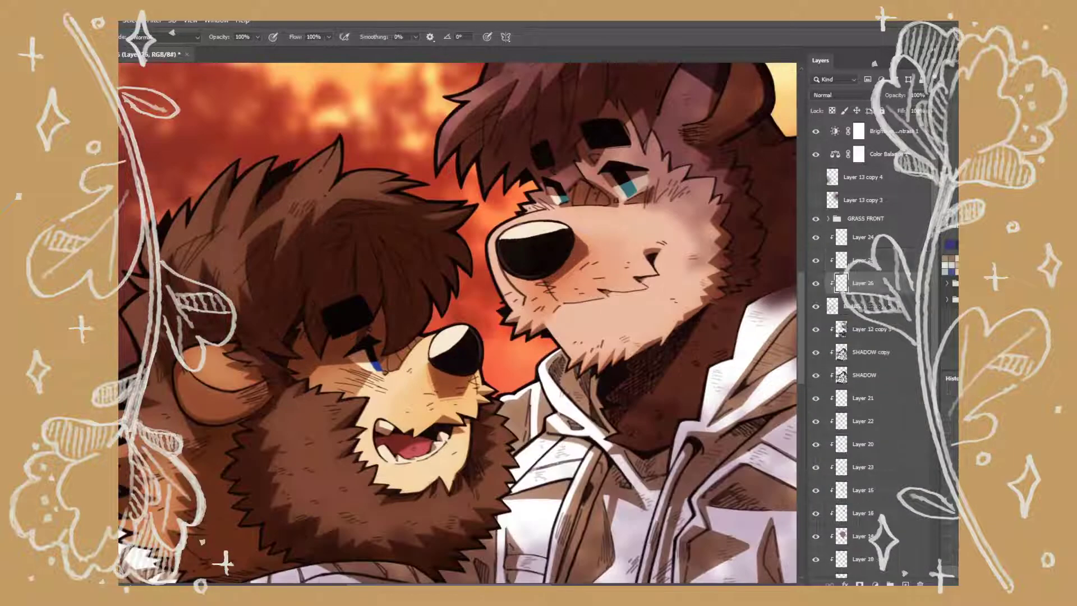
key("ctrl+plus")
left_click_drag(448, 280, 407, 465)
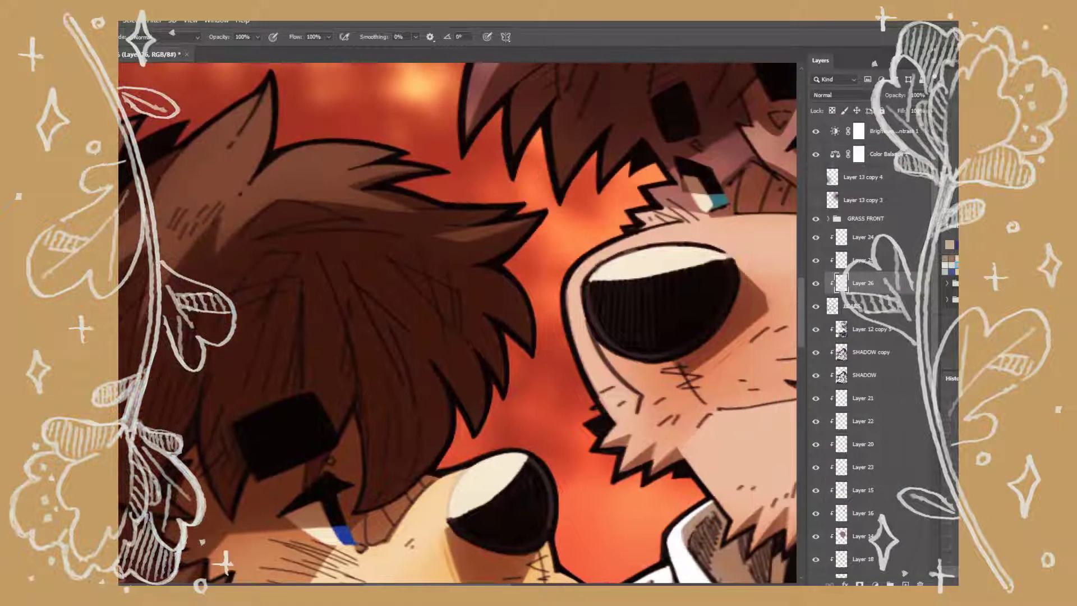
key("ctrl+0")
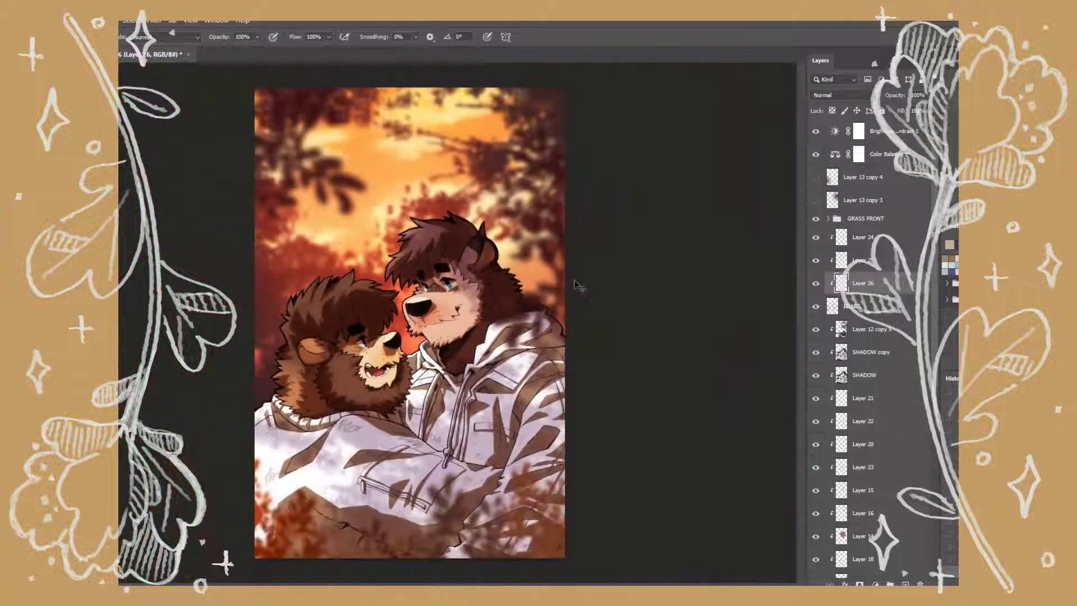
key("ctrl+plus")
left_click_drag(605, 422, 595, 366)
left_click_drag(638, 339, 614, 391)
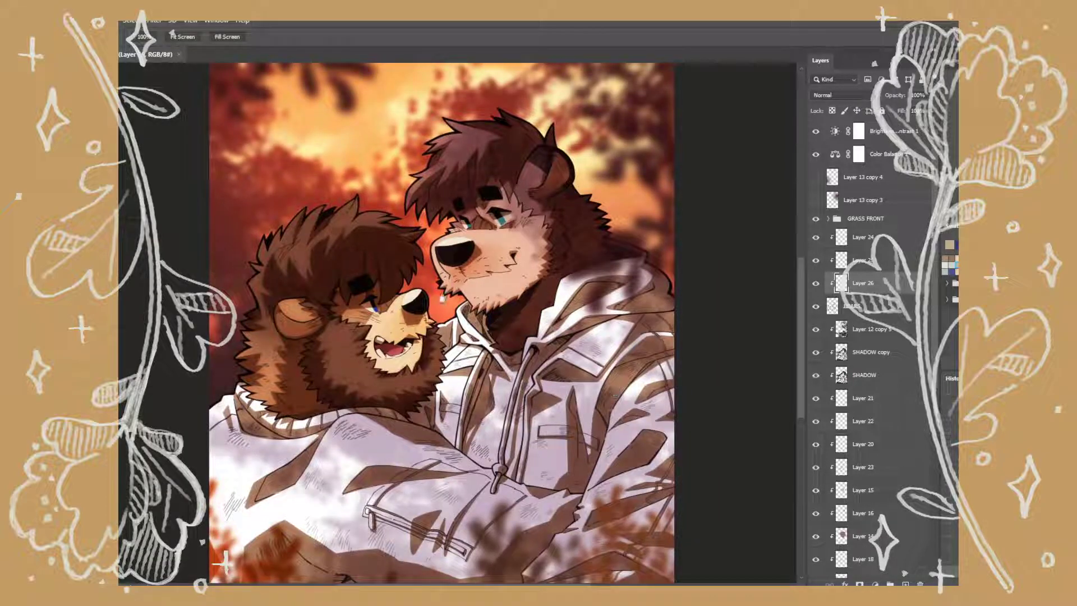
left_click_drag(527, 382, 554, 293)
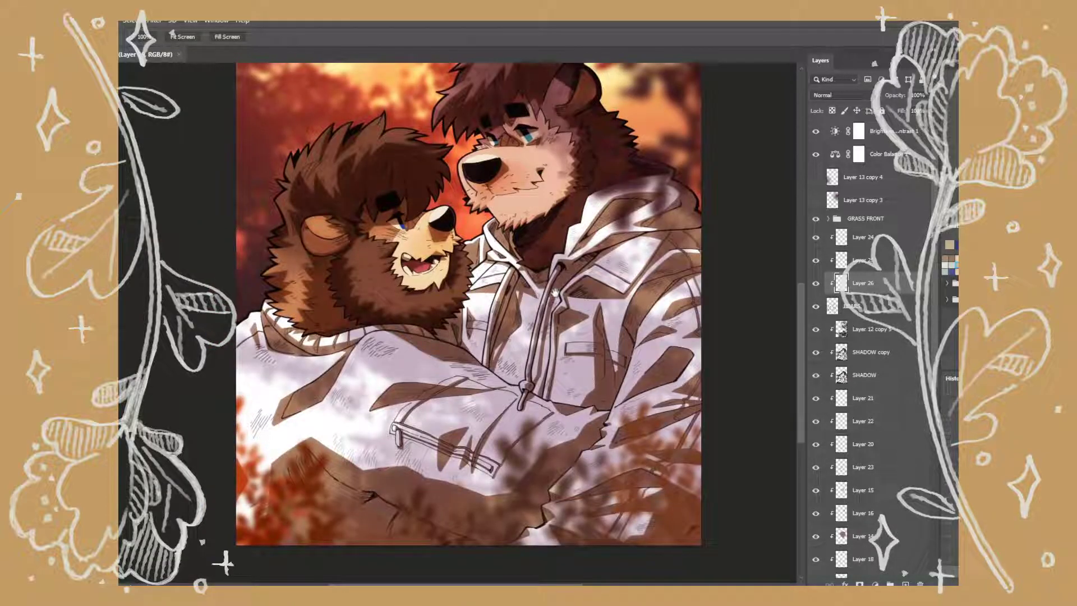
Paint white highlights in the bears' eyes on a new unclipped layer above the iris layers
key("ctrl+shift+alt+n")
scroll(353, 220, "up", 6)
key("b")
left_click_drag(701, 207, 302, 539)
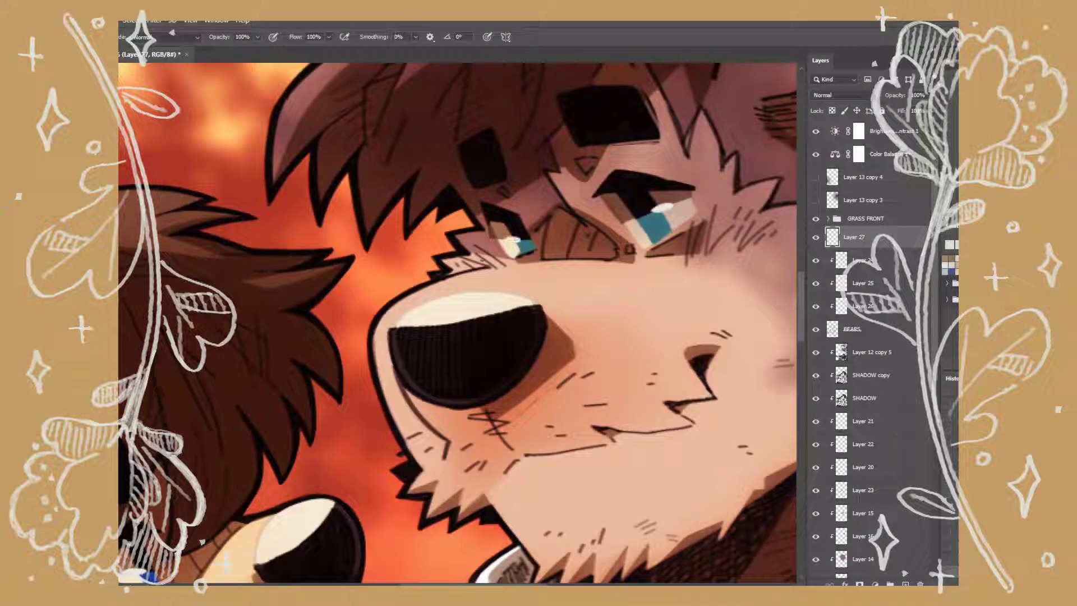
Try duplicating the eye highlight layer twice with the top copy set to Overlay, and undo these changes
scroll(404, 324, "down", 5)
key("ctrl+j")
key("ctrl+j")
key("shift+alt+o")
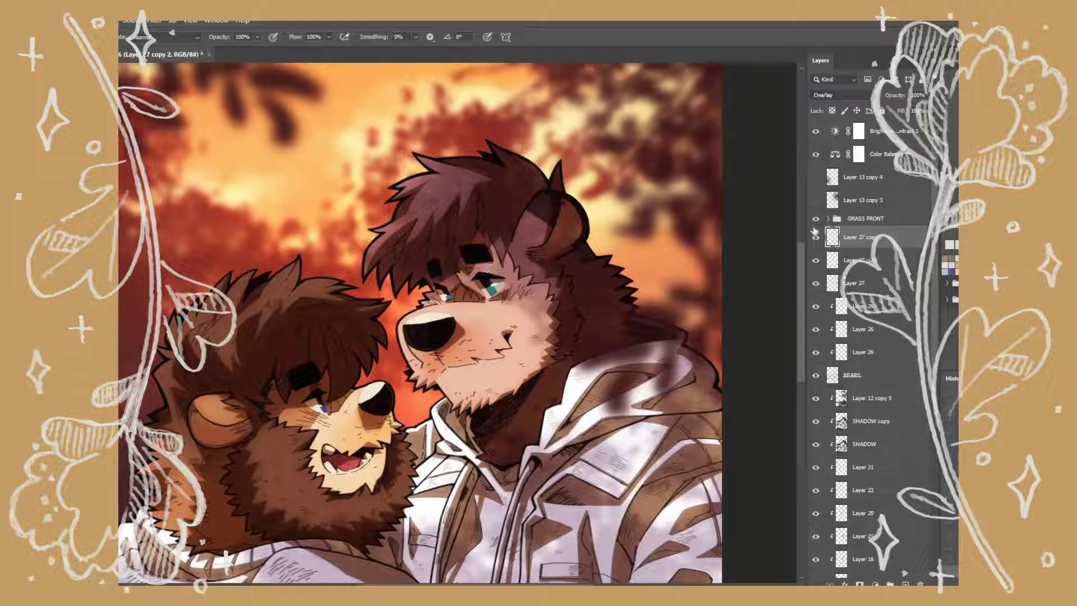
key("ctrl+z")
key("ctrl+z")
key("ctrl+z")
key("ctrl+z")
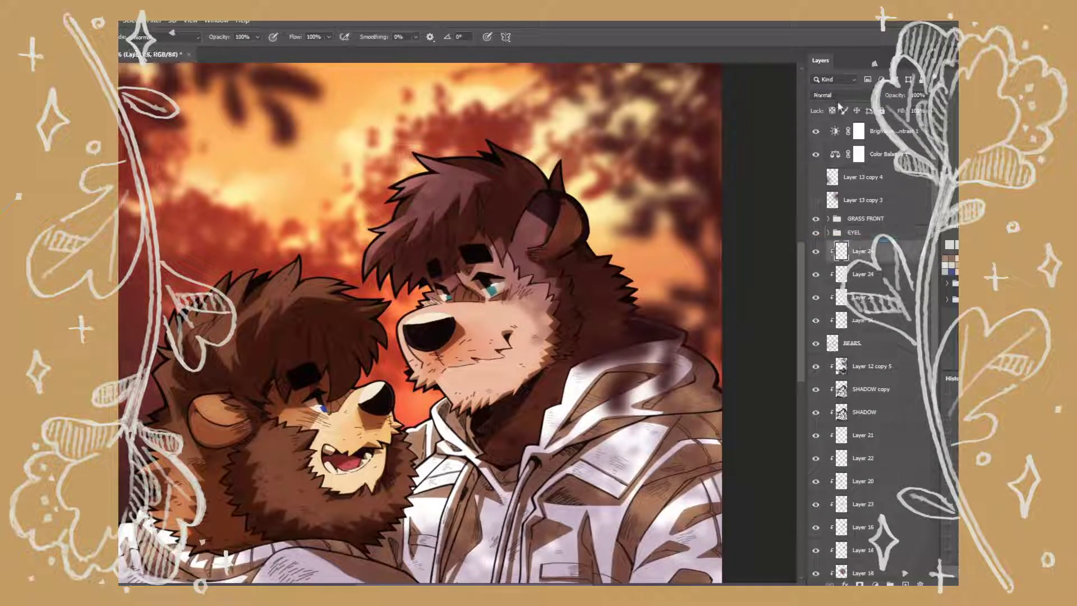
Set the top clipped layer to Overlay and brighten the smaller bear's blue iris on it
left_click(835, 95)
left_click(851, 235)
key("ctrl+plus")
key("ctrl+plus")
key("ctrl+plus")
key("ctrl+minus")
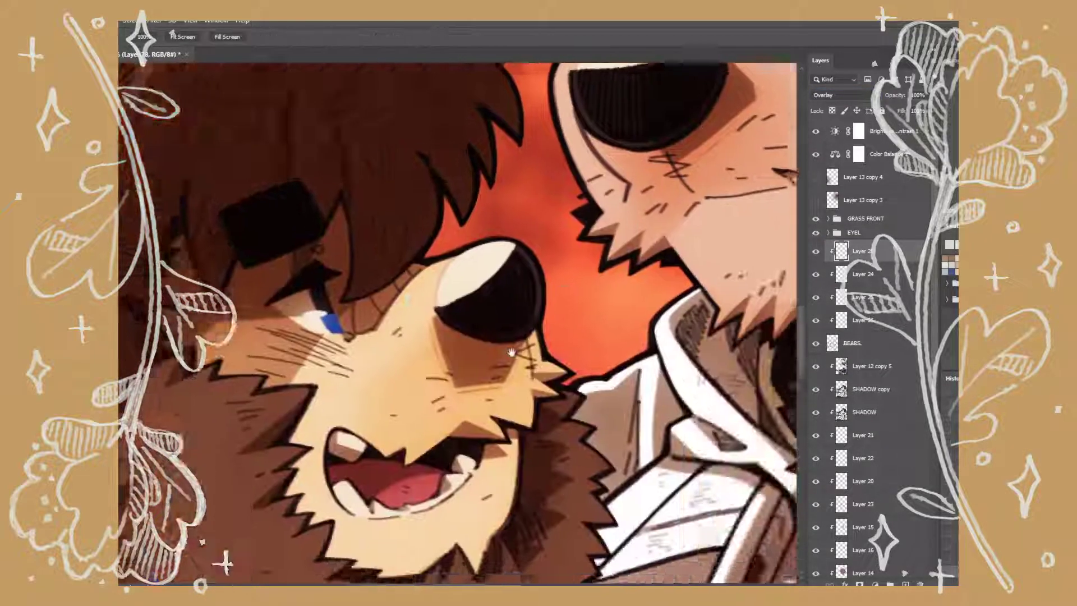
Refine the glow in the larger bear's teal irises and duplicate the Overlay layer
key("ctrl+plus")
key("e")
key("ctrl+minus")
key("ctrl+plus")
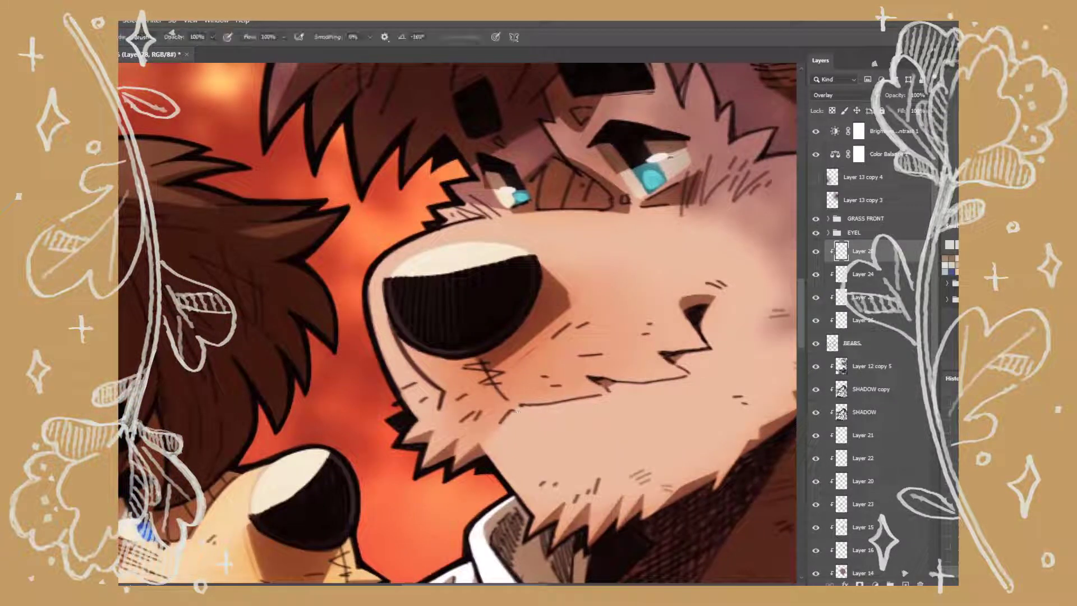
key("ctrl+j")
key("ctrl+0")
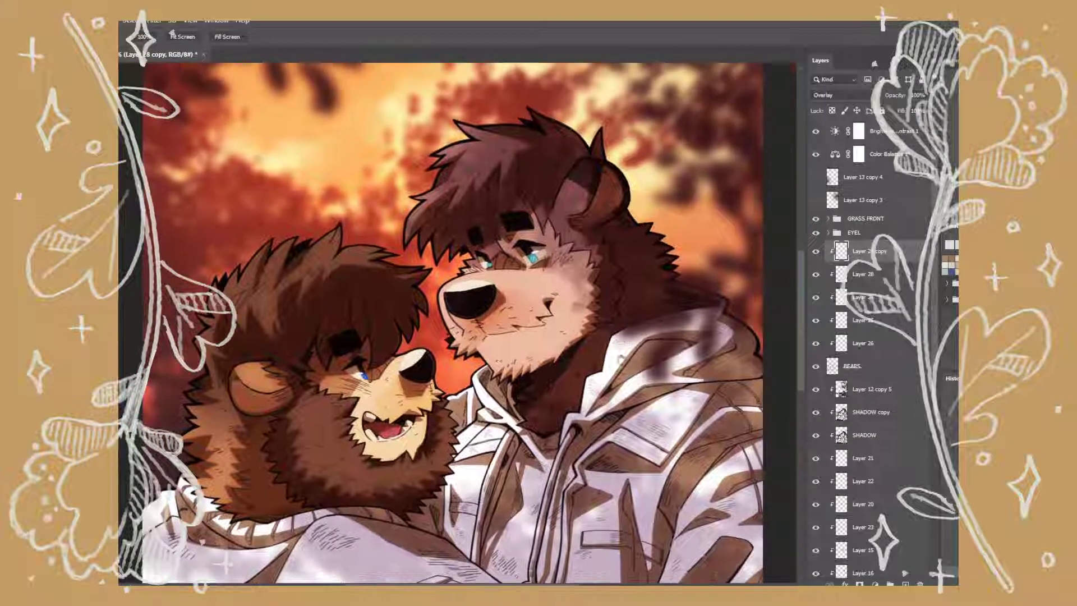
Paint dark red accents over the noses and eye-area lines on a new clipped layer directly above BEARS
left_click(851, 366)
key("ctrl+shift+alt+n")
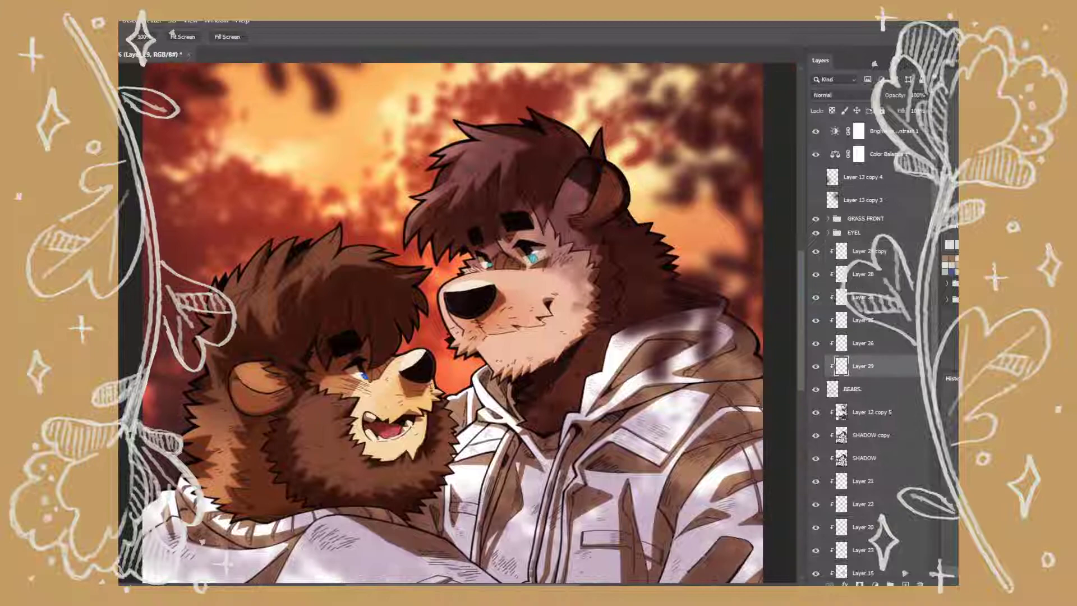
key("b")
key("x")
key("ctrl+plus")
mouse_move(544, 314)
left_mouse_down()
mouse_move(543, 337)
mouse_move(552, 336)
left_mouse_up()
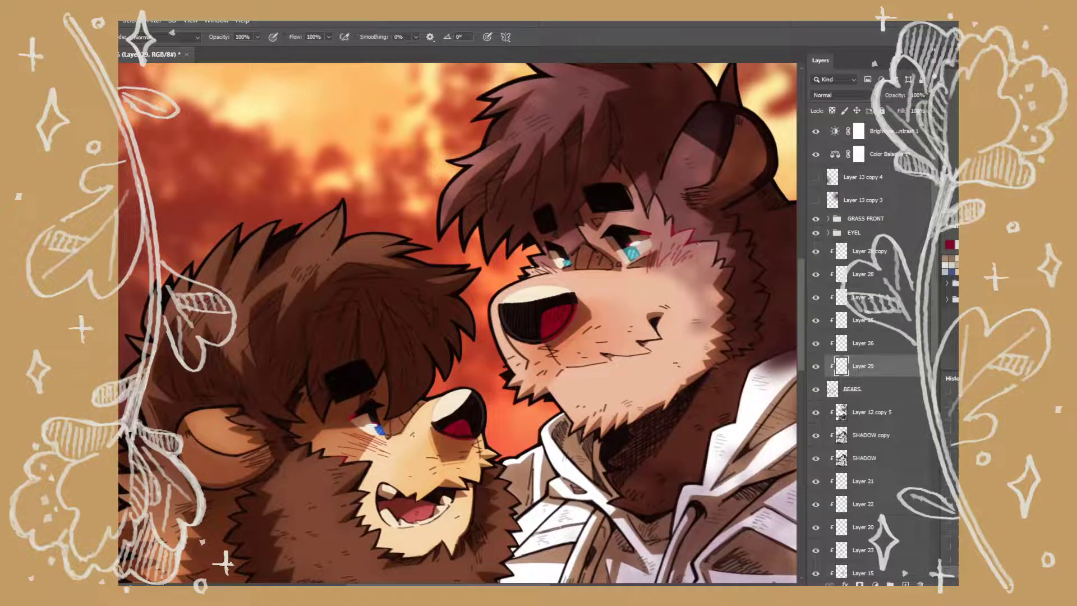
Smudge and trim the red accents on both noses to blend them into the black
key("r")
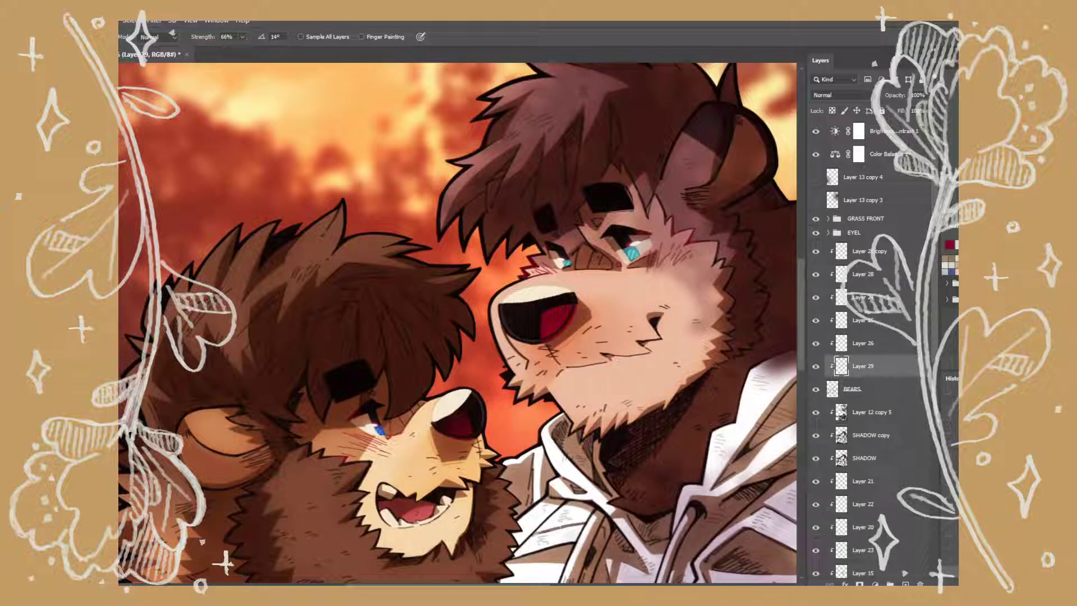
key("b")
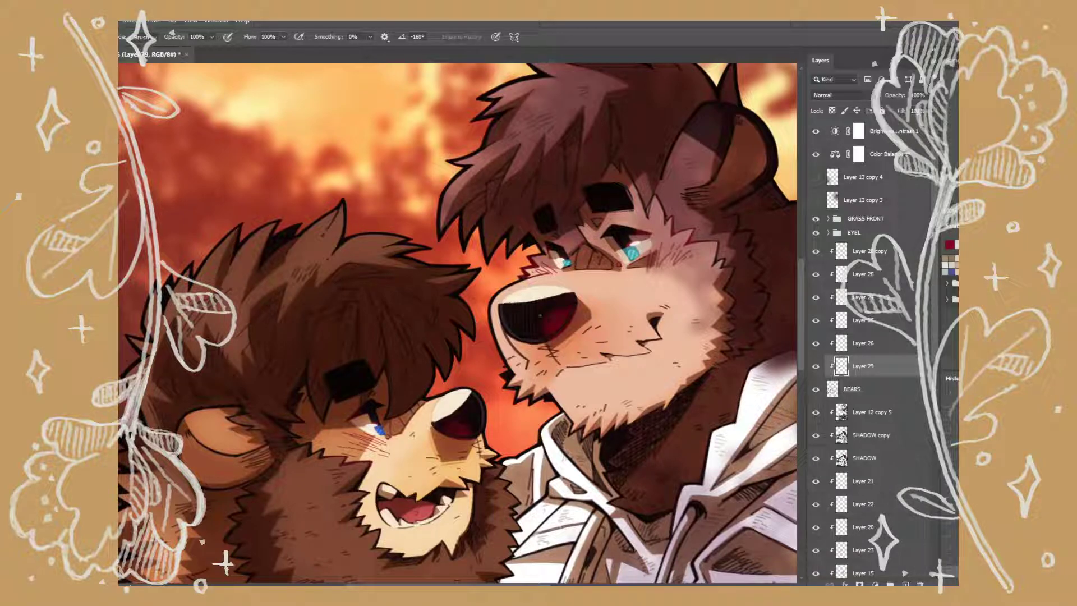
key("ctrl+0")
scroll(872, 495, "down", 5)
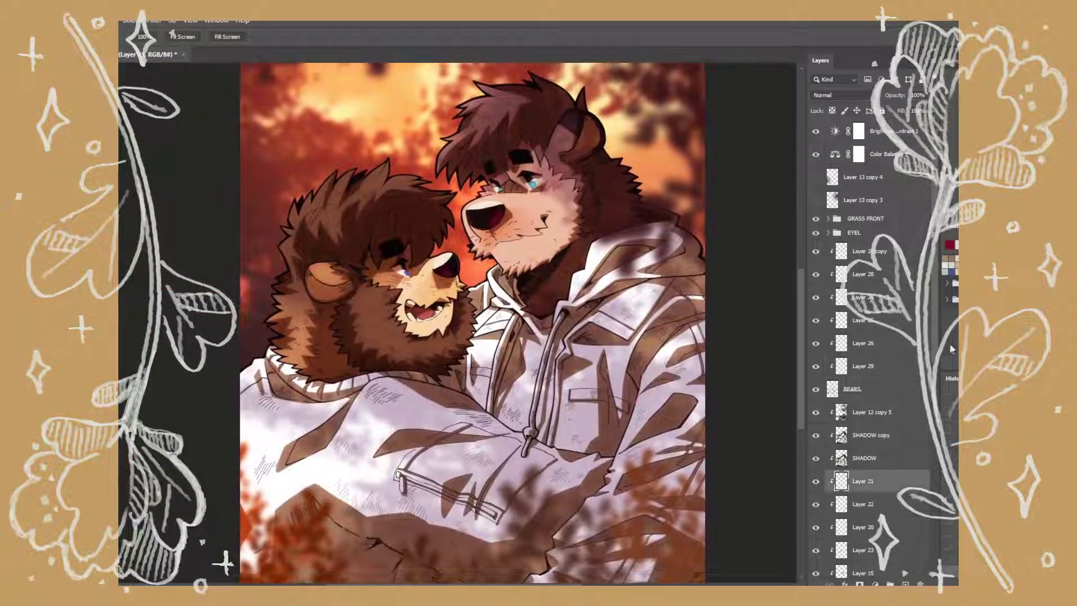
Select the smaller bear's jacket from the BEARS line art and fill it with green on a new clipped layer
key("ctrl+shift+alt+n")
key("w")
left_click(852, 152)
left_click(372, 491)
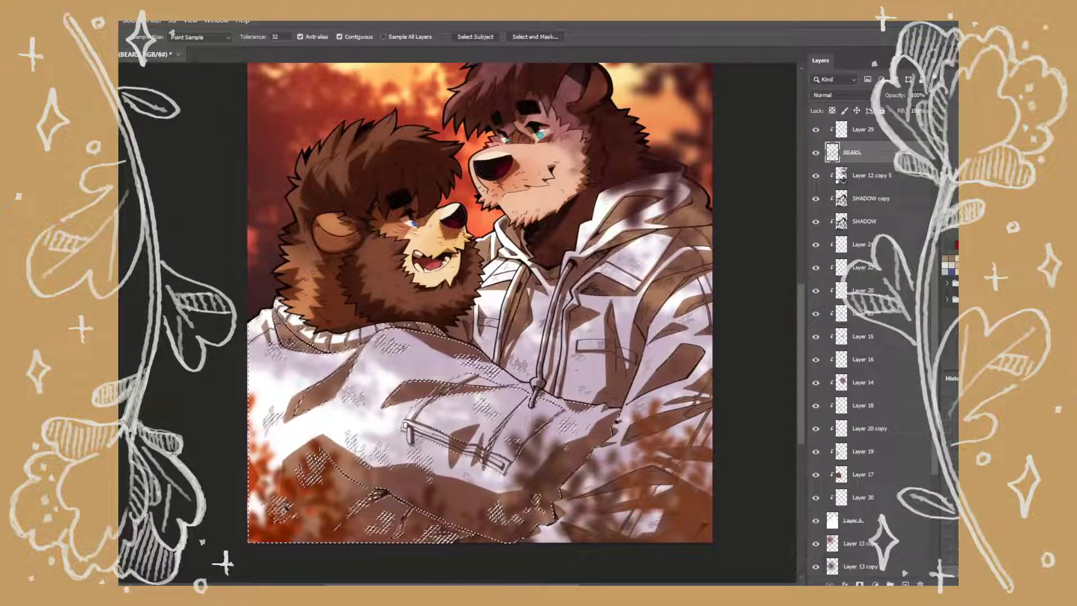
key("l")
mouse_move(510, 541)
left_mouse_down()
mouse_move(247, 284)
mouse_move(247, 540)
left_mouse_up()
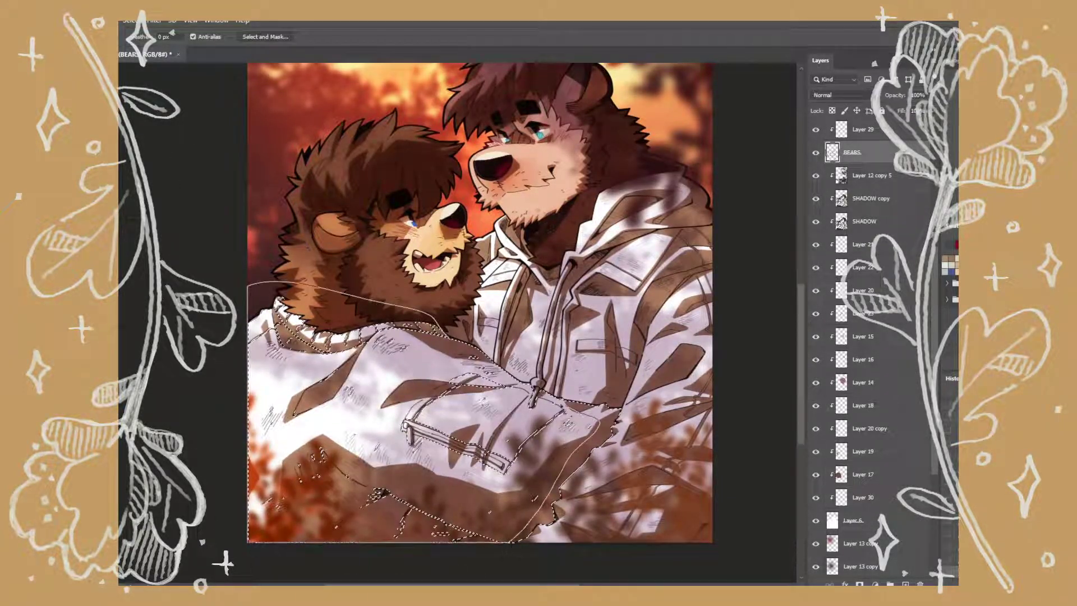
left_click(862, 497)
key("alt+BackSpace")
key("ctrl+d")
key("i")
key("7")
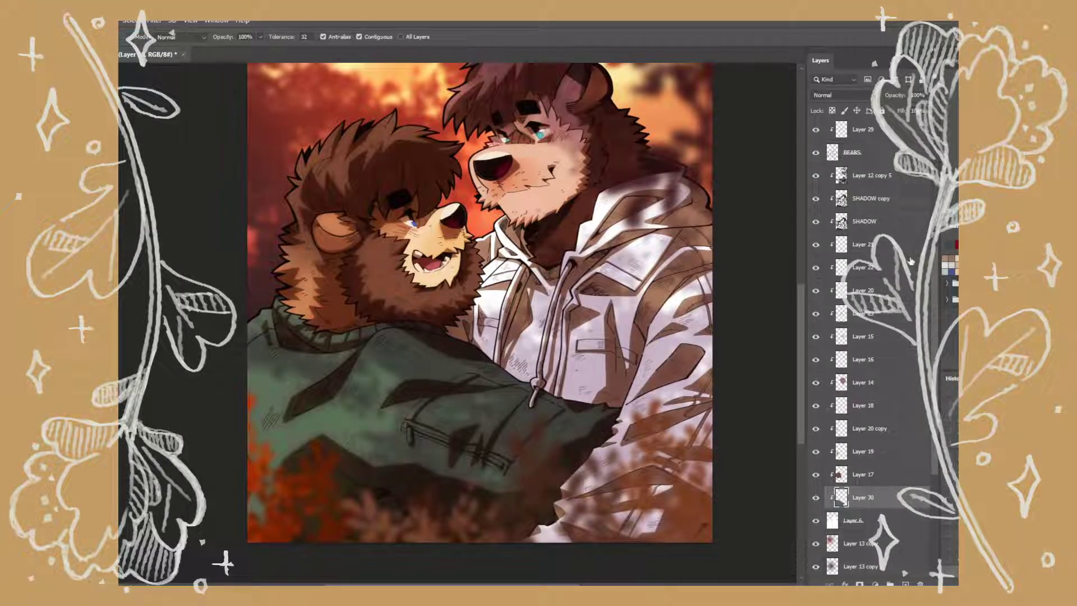
Paint the upper part of the smaller bear's ribbed collar dark grey on a new clipped layer
key("ctrl+shift+alt+n")
scroll(569, 359, "up", 5)
left_click_drag(505, 336, 569, 358)
key("b")
mouse_move(415, 152)
left_mouse_down()
mouse_move(350, 218)
mouse_move(368, 230)
mouse_move(383, 320)
mouse_move(333, 275)
mouse_move(380, 384)
mouse_move(413, 384)
mouse_move(636, 310)
left_mouse_up()
key("space")
left_click_drag(434, 196, 432, 244)
left_click_drag(474, 194, 442, 280)
left_click_drag(477, 219, 460, 227)
left_click_drag(474, 281, 432, 348)
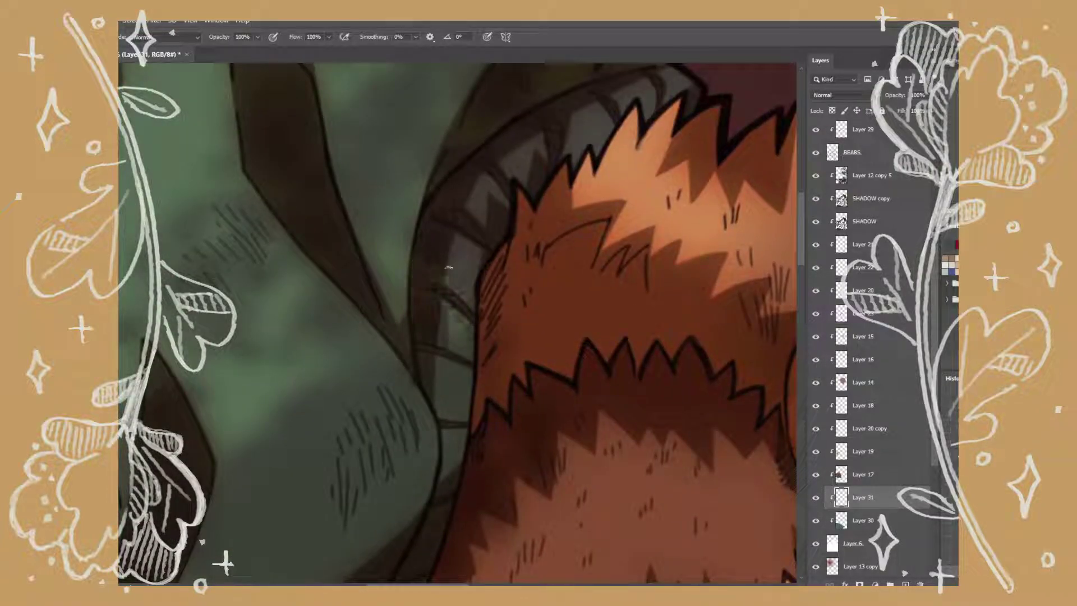
left_click_drag(470, 303, 440, 385)
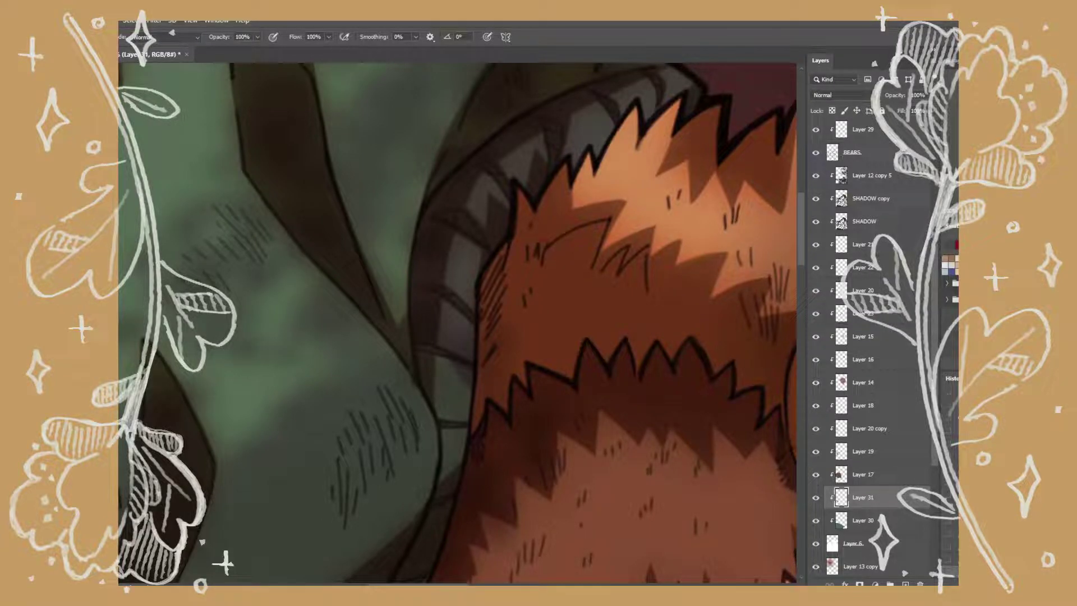
Continue the dark grey along the rest of the ribbed collar beside the smaller bear's beard
left_click_drag(418, 332, 449, 457)
left_click_drag(466, 387, 457, 466)
key("space")
left_click_drag(457, 465, 588, 266)
left_click_drag(477, 404, 454, 446)
key("space")
left_click_drag(580, 401, 552, 421)
left_click(853, 474)
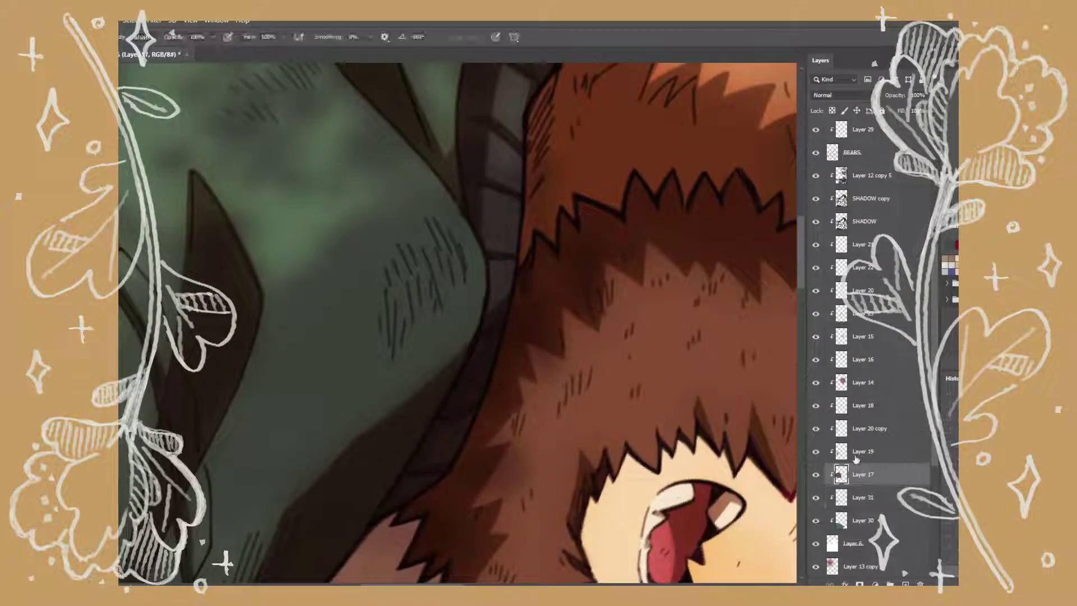
Color the curved strip above the green sleeve's pocket dark grey on the collar layer
left_click(862, 497)
key("r")
mouse_move(608, 401)
left_mouse_down()
mouse_move(409, 305)
mouse_move(504, 181)
mouse_move(490, 221)
left_mouse_up()
mouse_move(429, 348)
left_mouse_down()
mouse_move(394, 396)
mouse_move(402, 480)
mouse_move(383, 431)
mouse_move(396, 474)
mouse_move(399, 455)
mouse_move(389, 483)
mouse_move(644, 312)
left_mouse_up()
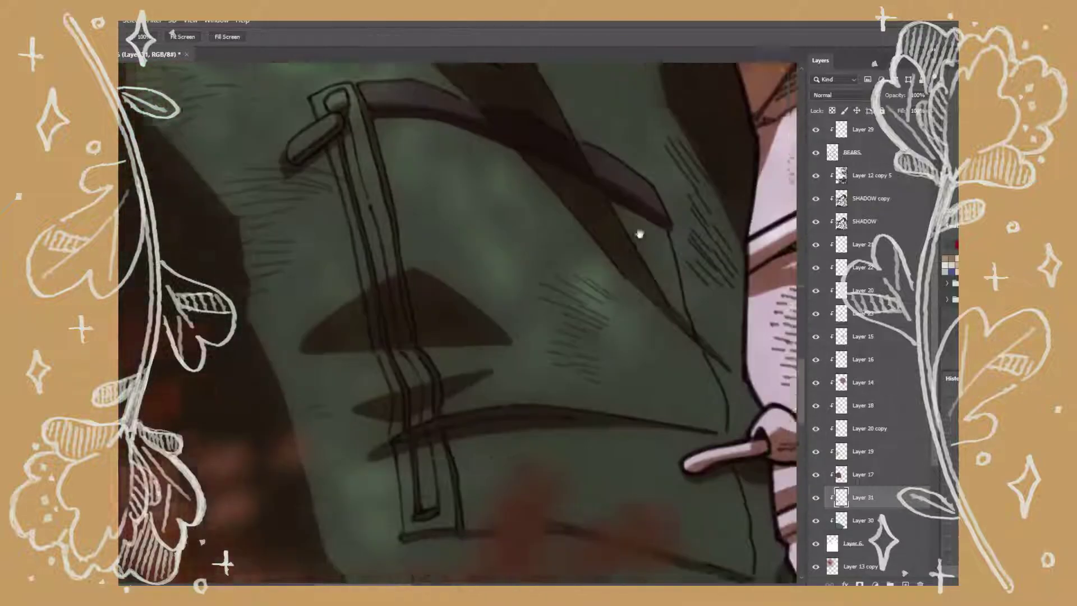
key("ctrl+0")
scroll(399, 527, "up", 10)
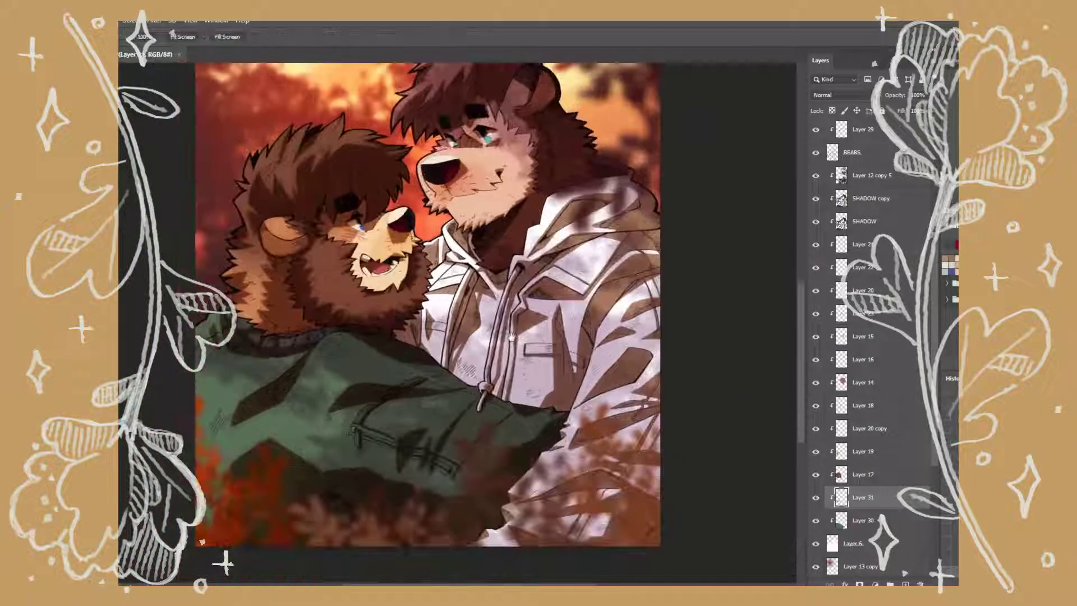
Darken the sleeve pocket's zipper band on a new clipped Multiply layer and set its opacity to 66%
key("ctrl+shift+alt+n")
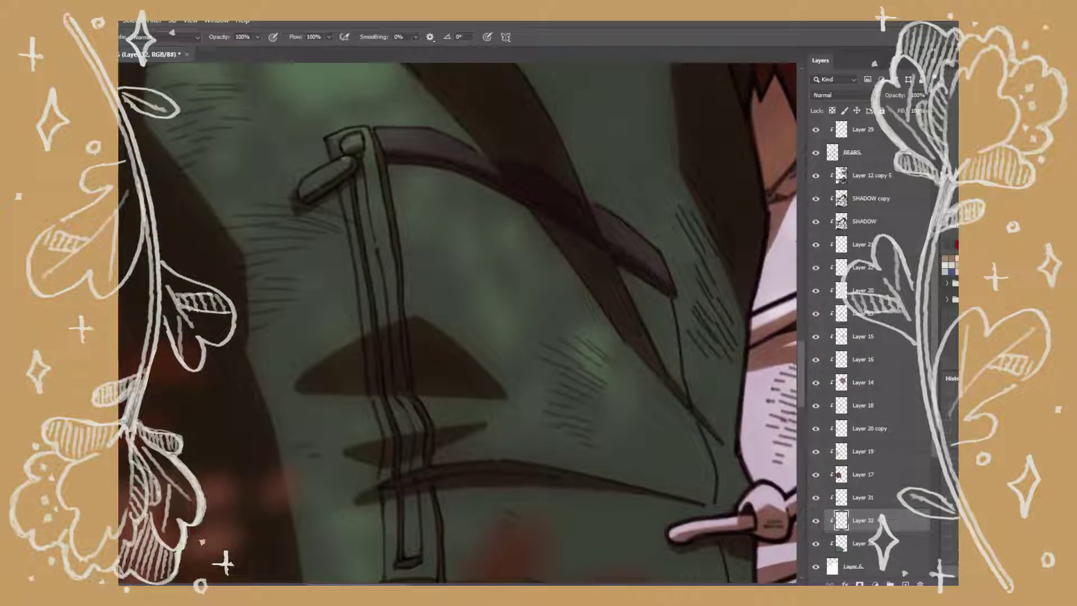
key("shift+alt+m")
mouse_move(351, 143)
left_mouse_down()
mouse_move(379, 171)
mouse_move(345, 137)
mouse_move(342, 166)
mouse_move(346, 154)
mouse_move(377, 207)
mouse_move(389, 198)
mouse_move(361, 252)
mouse_move(390, 215)
mouse_move(408, 369)
mouse_move(367, 318)
mouse_move(389, 338)
mouse_move(369, 333)
mouse_move(372, 397)
mouse_move(388, 378)
mouse_move(413, 401)
mouse_move(385, 417)
mouse_move(398, 392)
mouse_move(430, 429)
mouse_move(379, 483)
left_mouse_up()
left_click_drag(491, 466, 519, 314)
mouse_move(412, 393)
left_mouse_down()
mouse_move(438, 347)
mouse_move(459, 340)
mouse_move(423, 421)
mouse_move(577, 295)
mouse_move(512, 351)
left_mouse_up()
key("r")
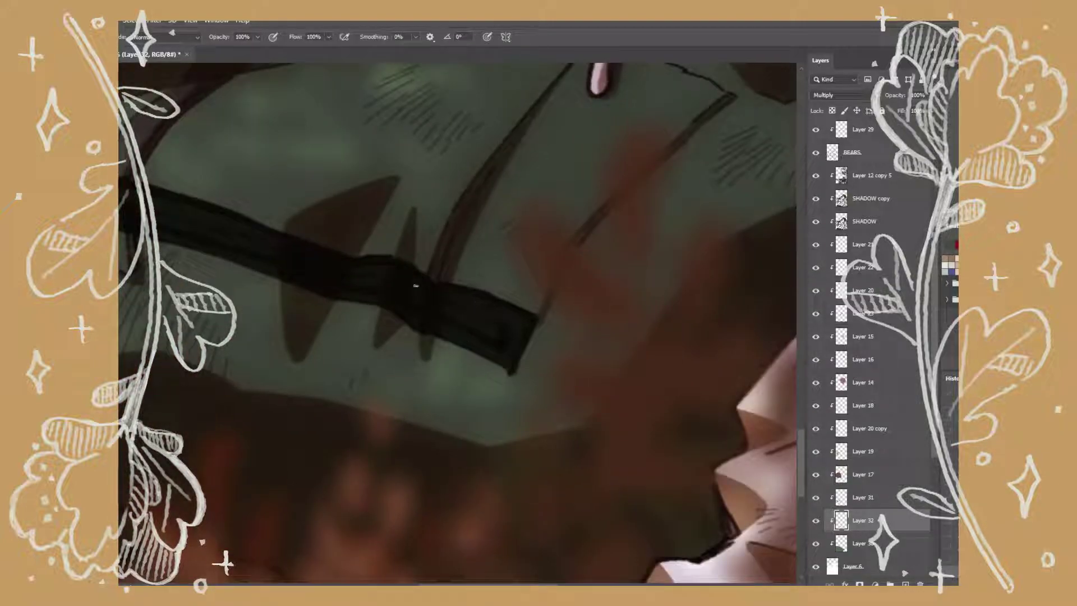
key("ctrl+0")
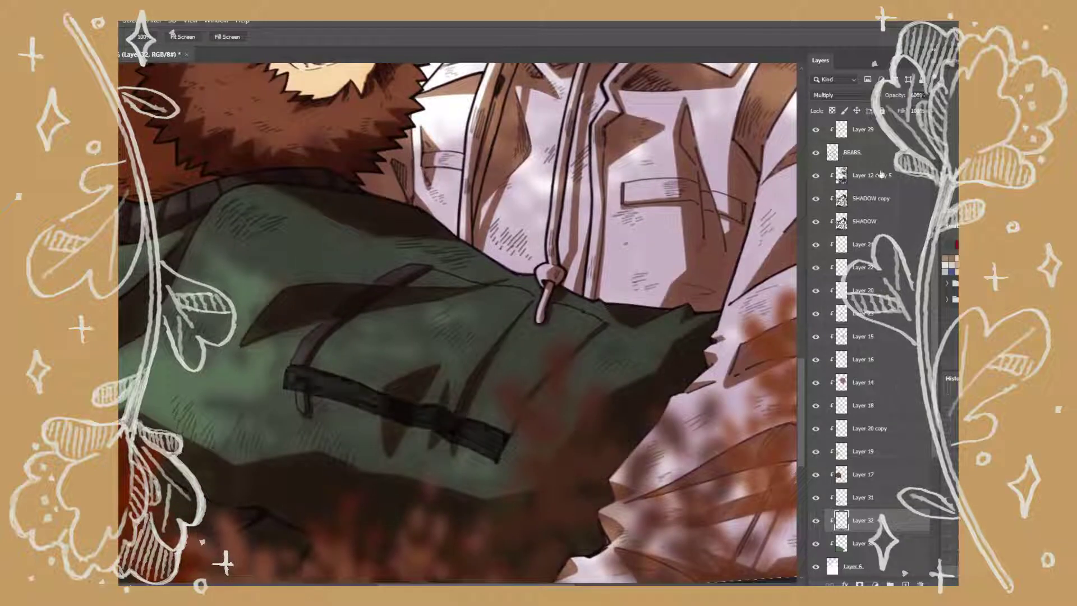
type("66")
key("Return")
Paint the sleeve pocket's zipper track and slider muted pink on a new clipped layer
key("ctrl+shift+alt+n")
key("b")
scroll(547, 305, "up", 3)
key("r")
left_click_drag(548, 305, 646, 432)
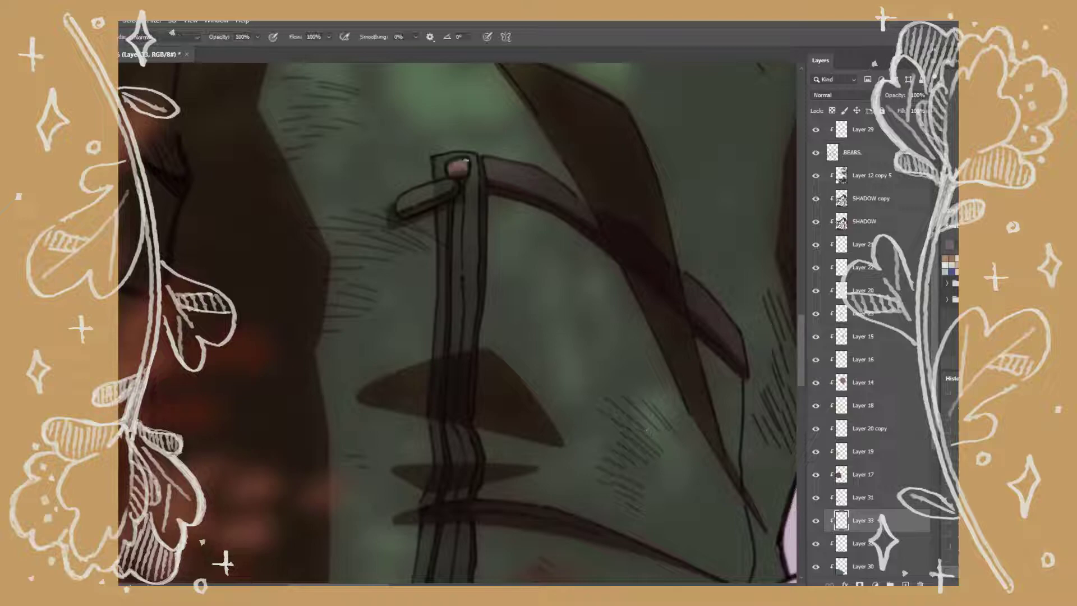
left_click_drag(459, 201, 457, 321)
mouse_move(449, 393)
left_mouse_down()
mouse_move(454, 500)
mouse_move(448, 272)
mouse_move(437, 350)
left_mouse_up()
key("space")
scroll(512, 513, "down", 3)
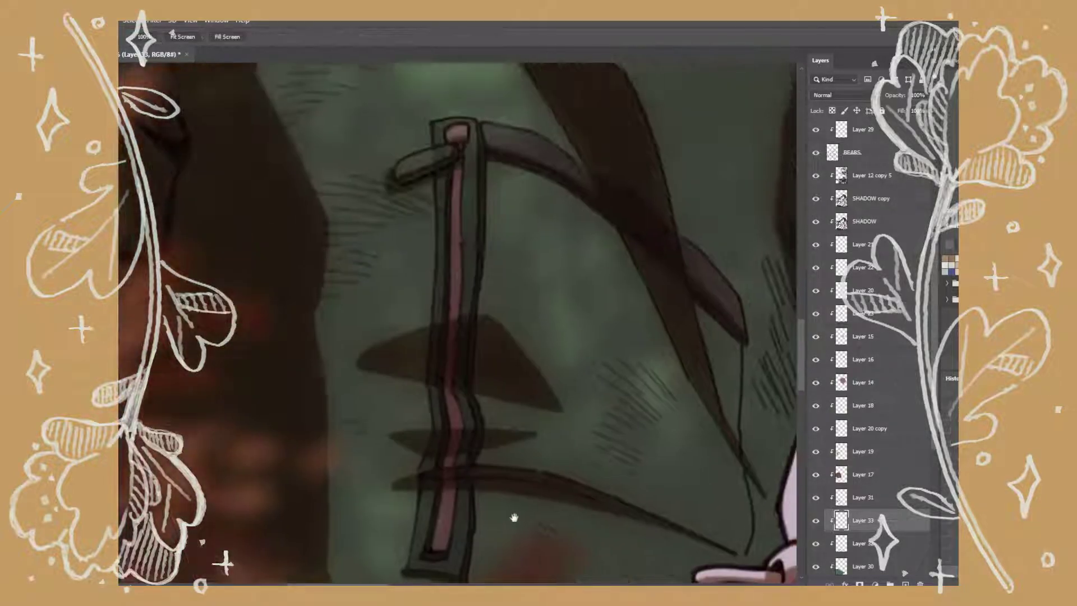
key("i")
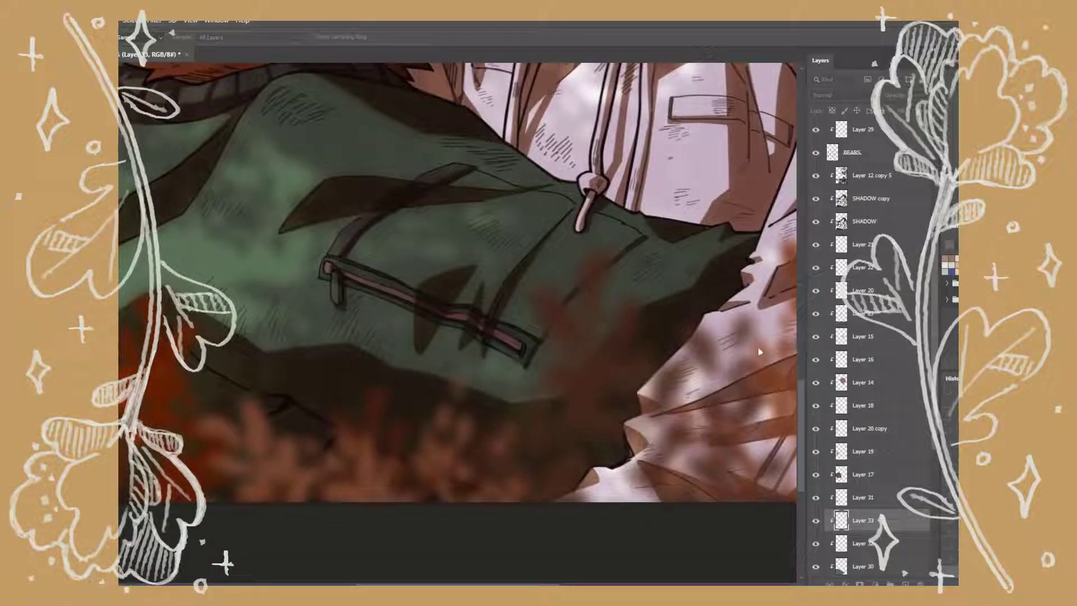
key("z")
key("ctrl+0")
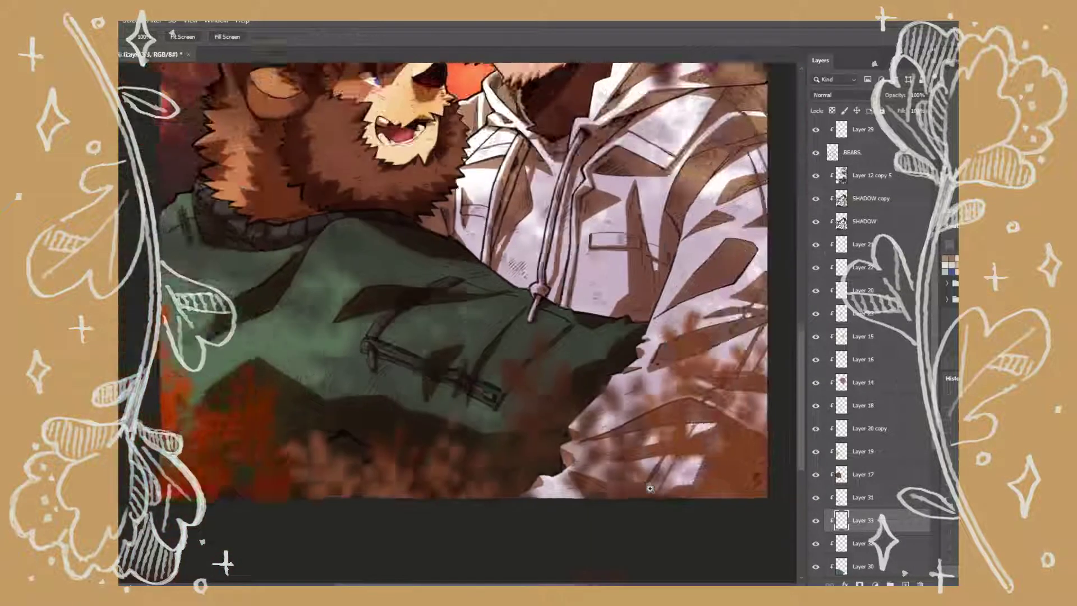
Save the illustration and fill the larger bear's jacket dark purple-grey on a new clipped layer beneath the other color layers
key("ctrl+s")
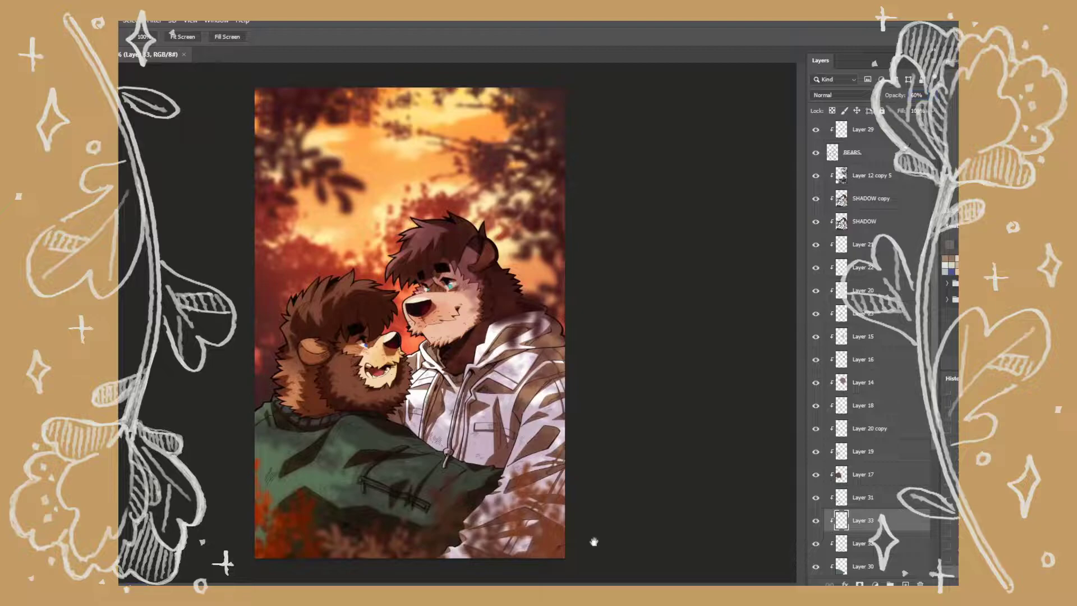
key("ctrl+shift+alt+n")
left_click(484, 535)
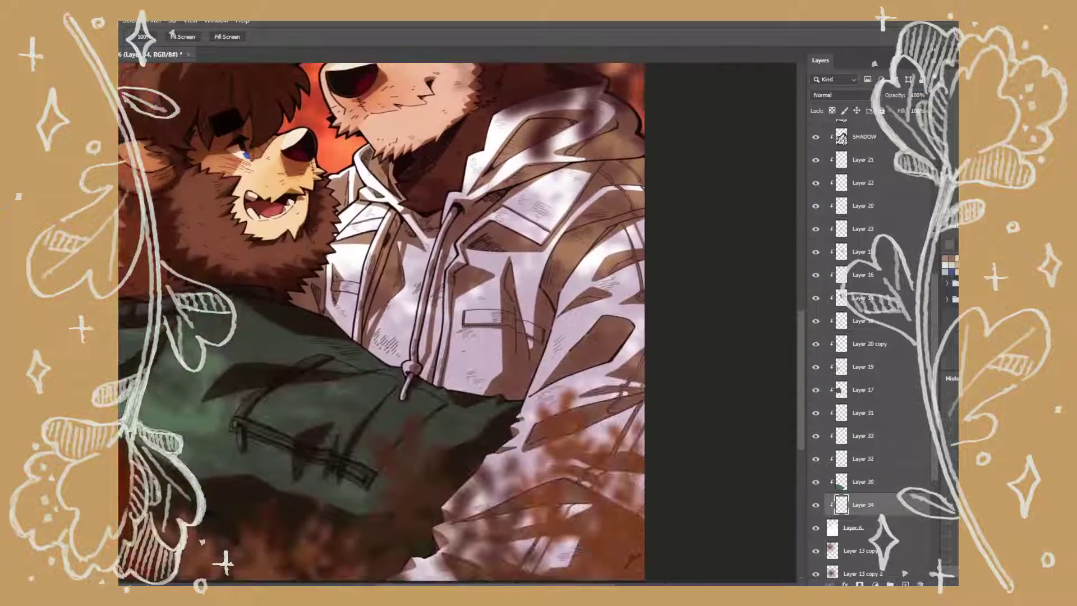
left_click_drag(686, 378, 715, 435)
key("ctrl+0")
key("g")
left_click(476, 336)
Add another clipped layer and select the larger bear's hood, hoodie front and drawstrings from the BEARS line art
key("ctrl+shift+alt+n")
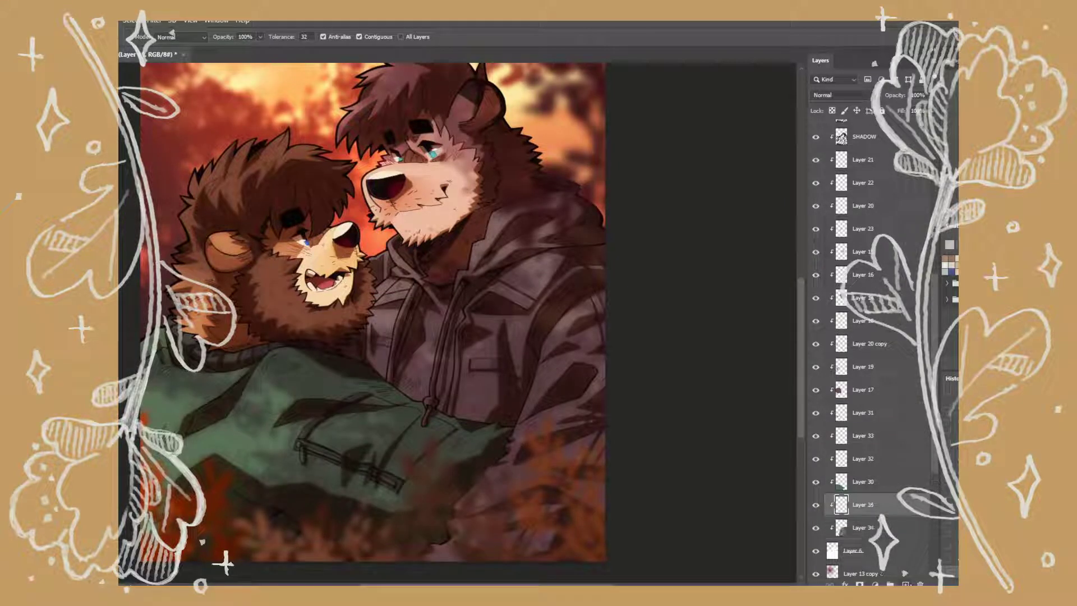
key("ctrl+plus")
scroll(869, 281, "up", 3)
left_click(852, 153)
key("w")
left_click(560, 213)
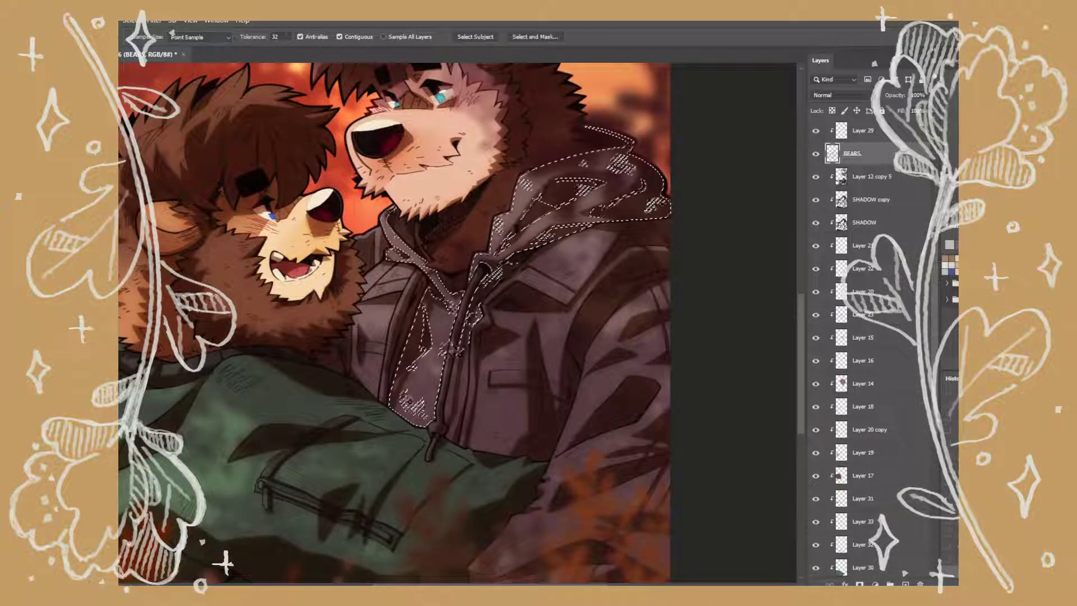
left_click(475, 313, "shift")
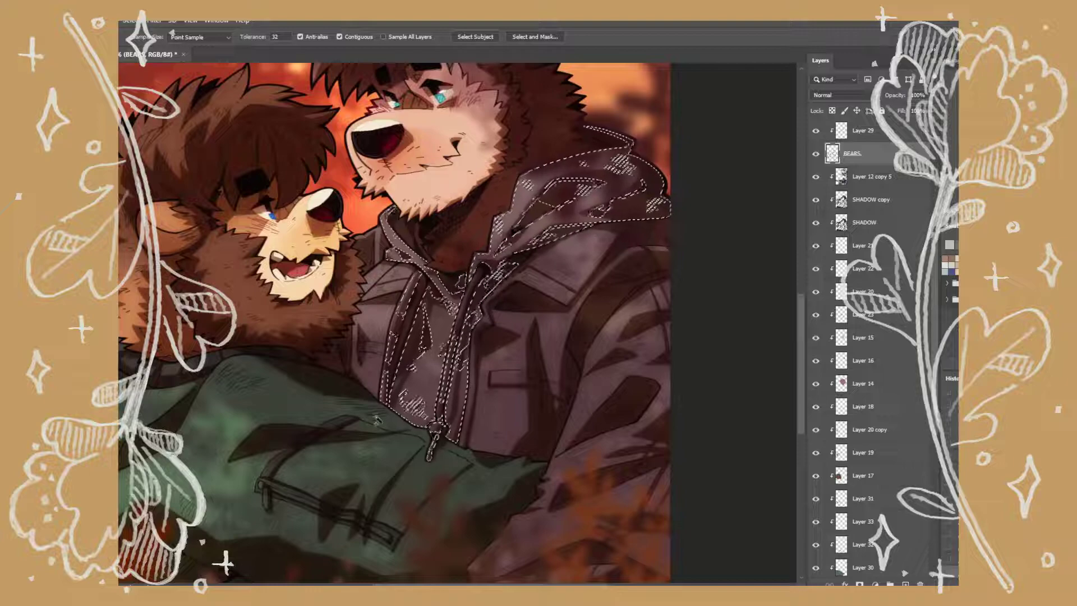
key("l")
left_click_drag(564, 107, 594, 215)
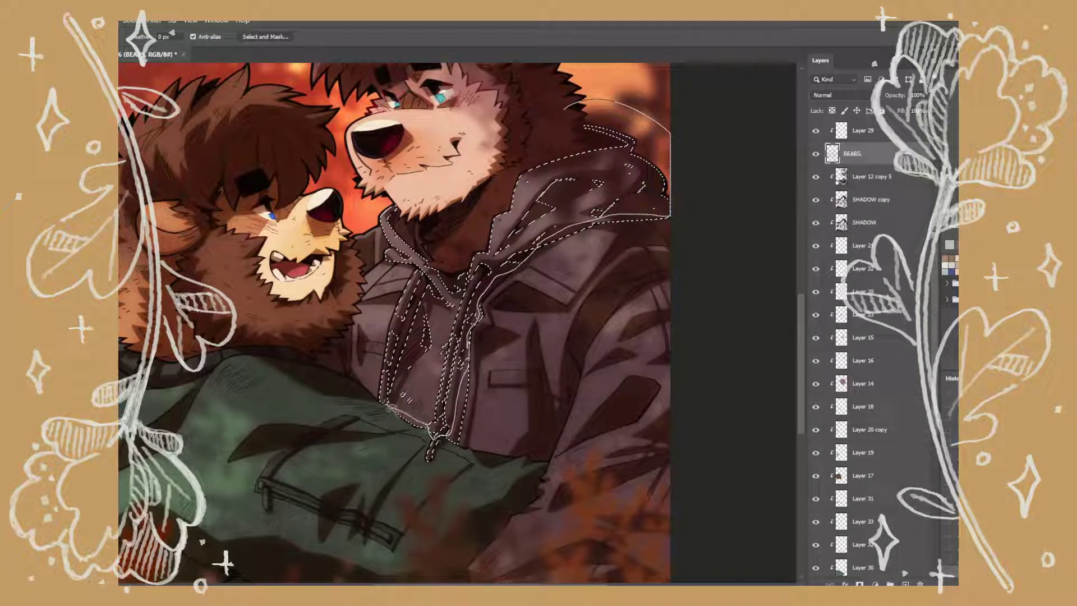
left_click_drag(593, 216, 406, 214)
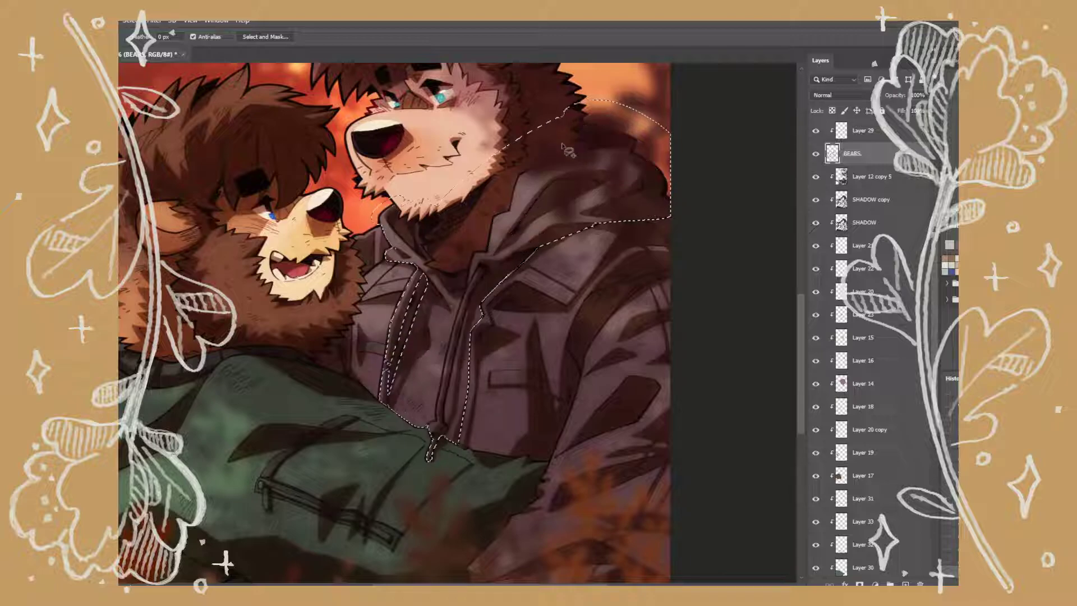
Fill the selected hoodie areas off-white on the new clipped layer and clear the selection
scroll(864, 336, "down", 5)
left_click(862, 467)
key("g")
left_click(425, 383)
key("ctrl+d")
scroll(426, 392, "up", 6)
key("b")
scroll(441, 439, "down", 5)
scroll(511, 265, "up", 4)
scroll(596, 242, "down", 3)
scroll(630, 319, "up", 5)
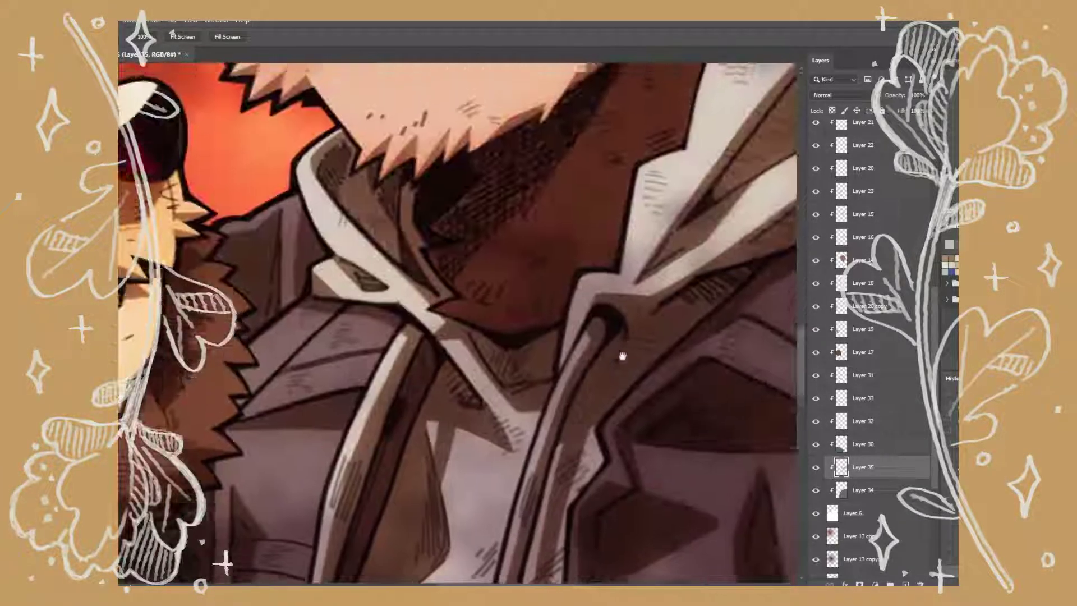
scroll(389, 280, "up", 2)
scroll(515, 514, "down", 6)
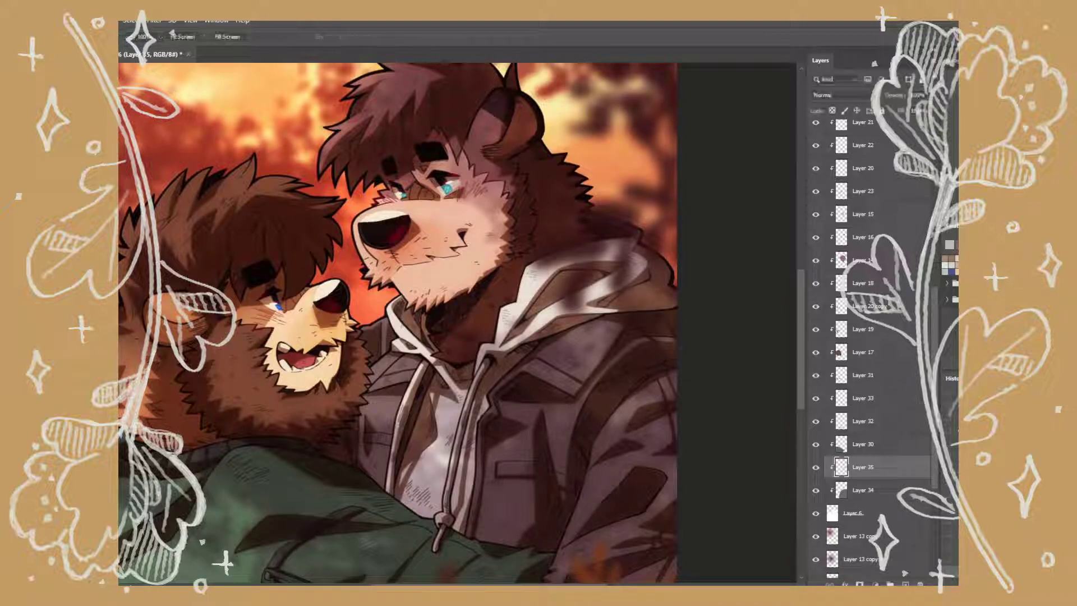
Recolor the larger bear's jacket brown on its base layer and paint the chest pocket flap dark brown on a new clipped layer
key("alt+bracketleft")
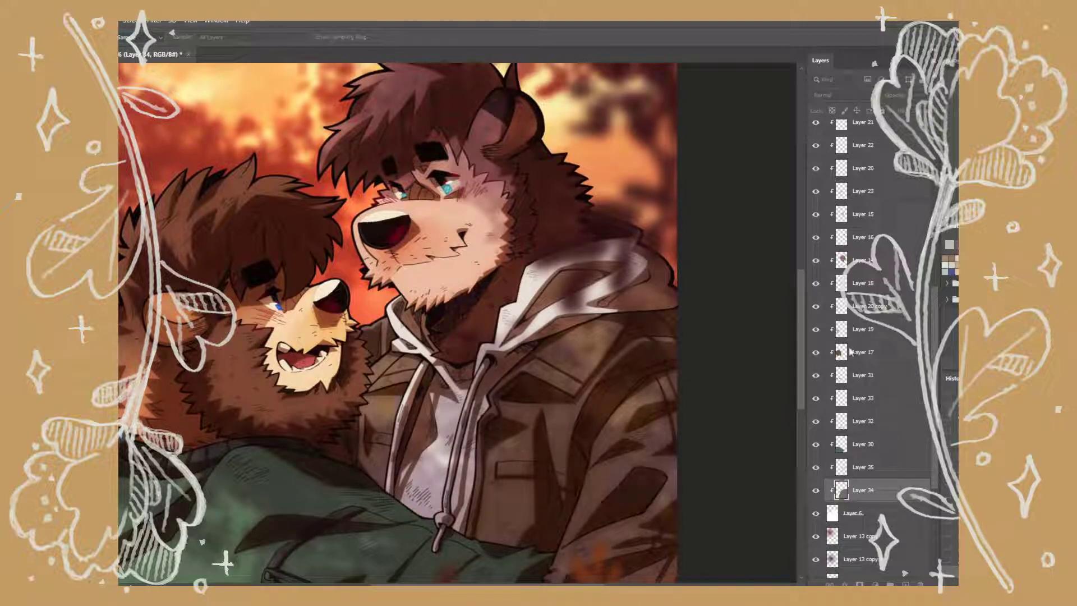
key("b")
key("ctrl+shift+alt+n")
scroll(524, 435, "up", 6)
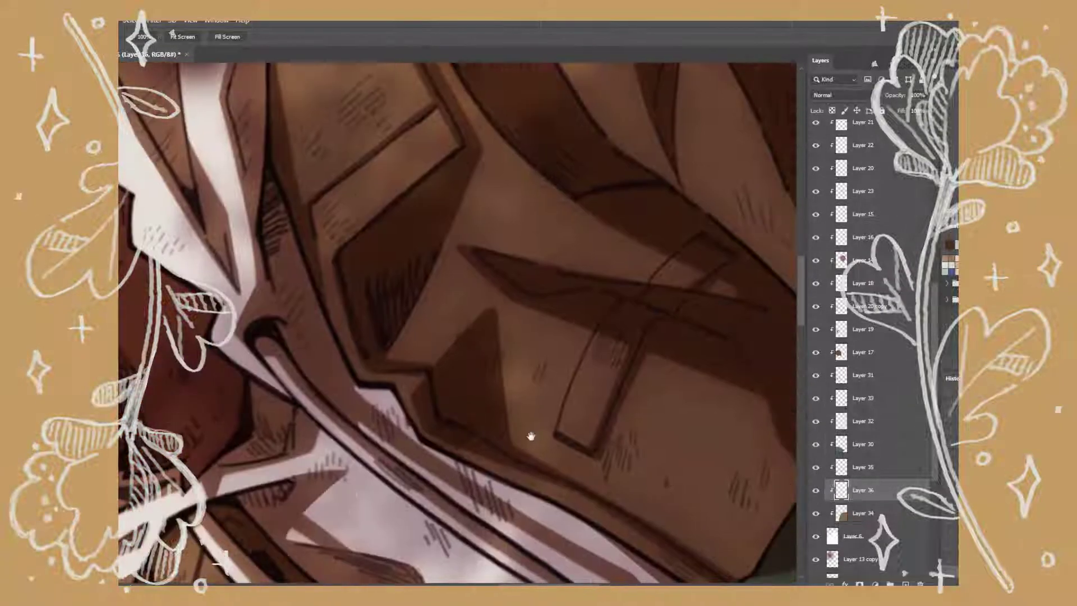
mouse_move(703, 240)
left_mouse_down()
mouse_move(677, 296)
mouse_move(671, 276)
mouse_move(721, 252)
mouse_move(630, 304)
mouse_move(650, 306)
mouse_move(602, 385)
mouse_move(608, 321)
mouse_move(591, 348)
mouse_move(606, 413)
mouse_move(587, 452)
left_mouse_up()
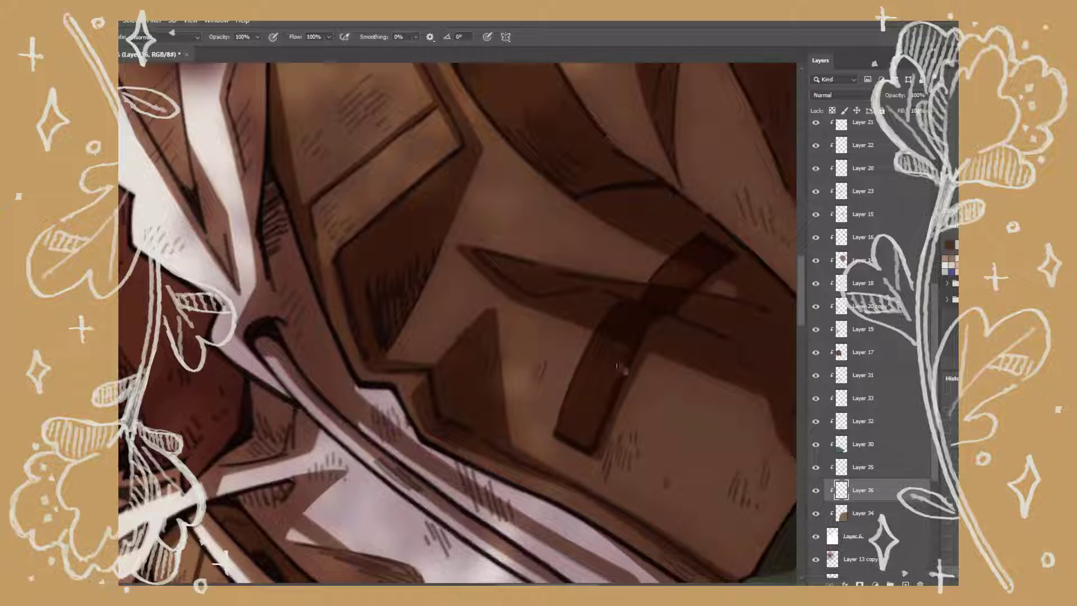
key("z")
key("ctrl+0")
key("ctrl+plus")
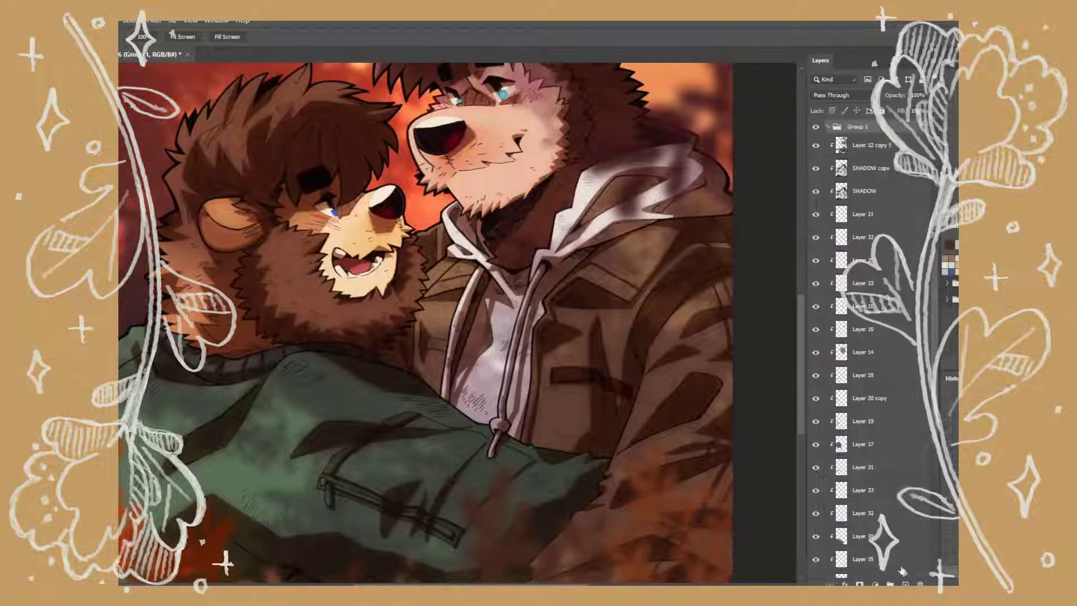
Paint the toggle at the end of the hoodie drawstrings reddish brown on a new clipped layer
key("ctrl+shift+alt+n")
key("b")
key("ctrl+plus")
scroll(627, 241, "down", 3)
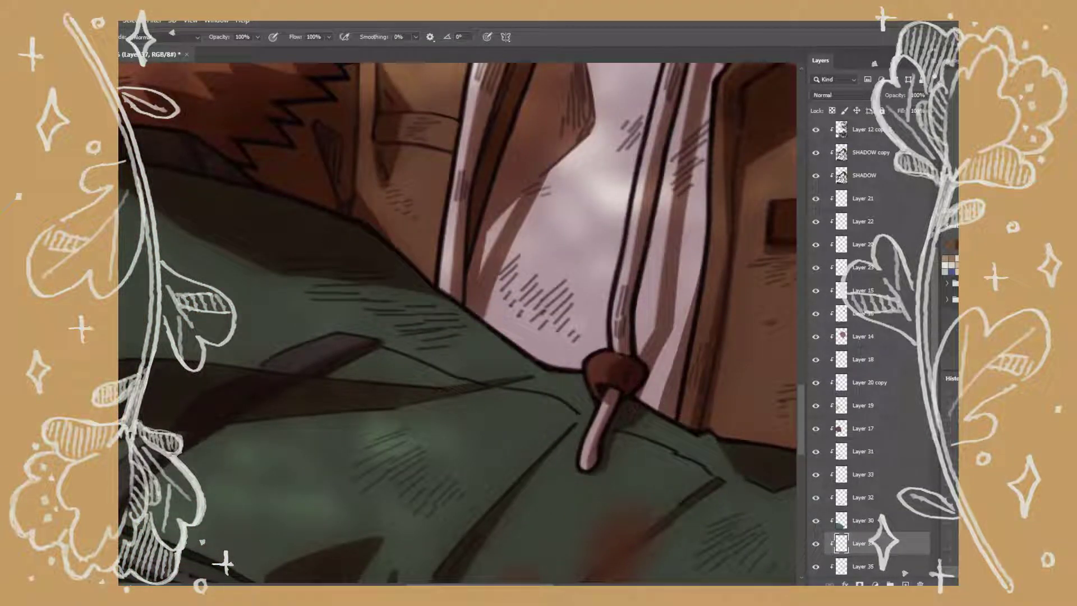
left_click_drag(504, 280, 415, 426)
Paint both hoodie drawstrings dark grey along their full length on a new clipped layer above the hoodie color
left_click(852, 566)
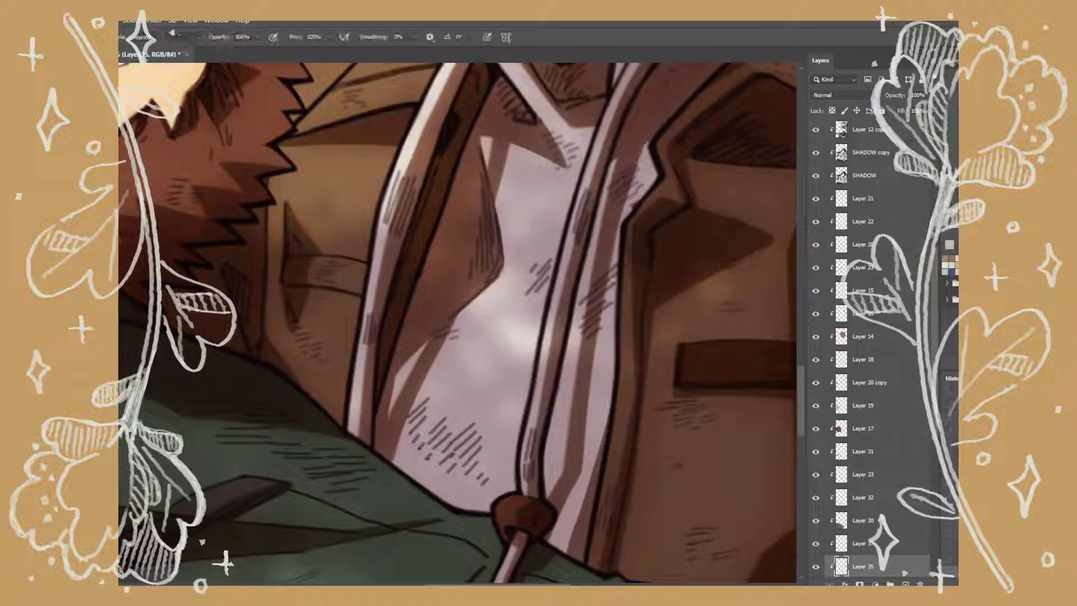
key("ctrl+minus")
left_click_drag(627, 426, 629, 446)
key("ctrl+shift+alt+n")
key("b")
key("ctrl+plus")
mouse_move(606, 140)
left_mouse_down()
mouse_move(555, 224)
mouse_move(489, 483)
left_mouse_up()
scroll(489, 483, "down", 3)
left_click_drag(499, 314, 444, 552)
mouse_move(370, 85)
left_mouse_down()
mouse_move(334, 168)
mouse_move(309, 347)
mouse_move(320, 372)
left_mouse_up()
scroll(321, 371, "up", 5)
left_click_drag(477, 207, 437, 272)
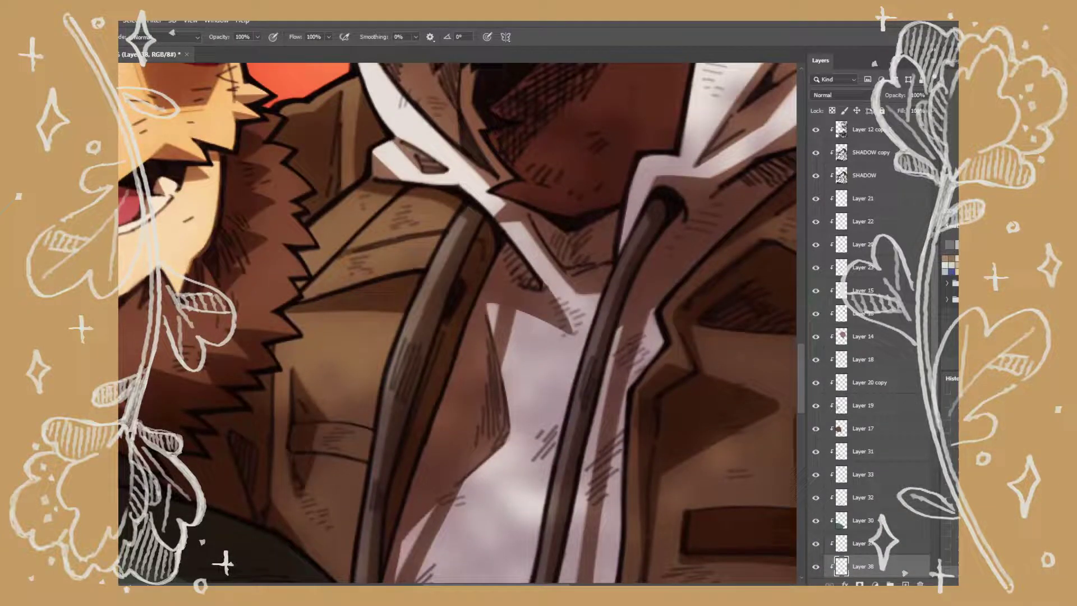
Continue painting the larger bear's jacket details dark brown on the pocket flap layer
key("alt+bracketleft")
key("alt+bracketleft")
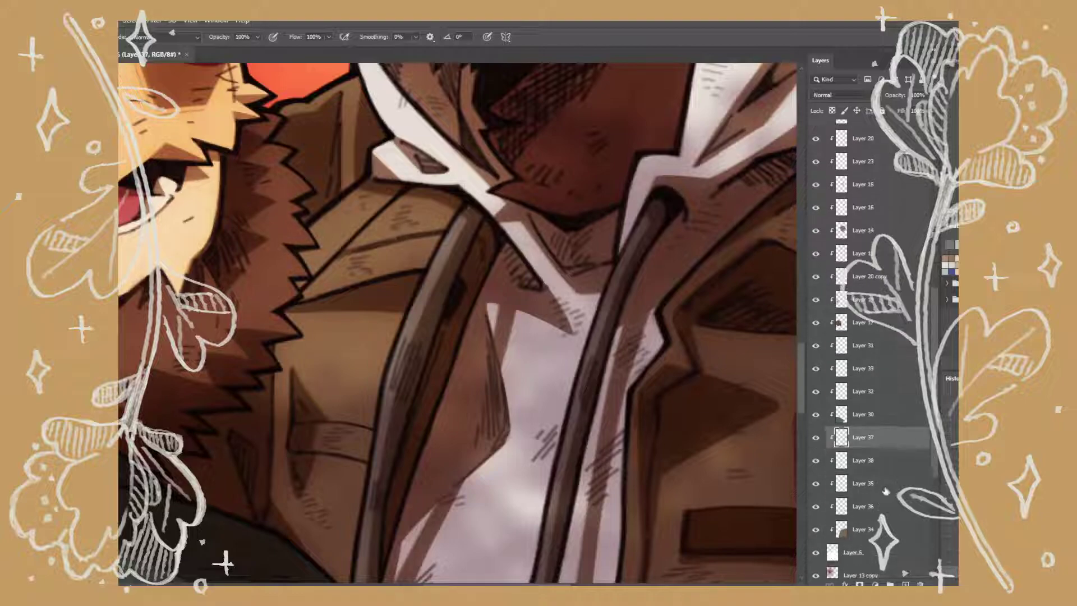
mouse_move(584, 383)
left_mouse_down()
mouse_move(455, 347)
mouse_move(448, 396)
left_mouse_up()
left_click_drag(457, 351, 471, 392)
key("Escape")
mouse_move(595, 231)
left_mouse_down()
mouse_move(595, 315)
mouse_move(578, 351)
mouse_move(637, 323)
left_mouse_up()
key("Escape")
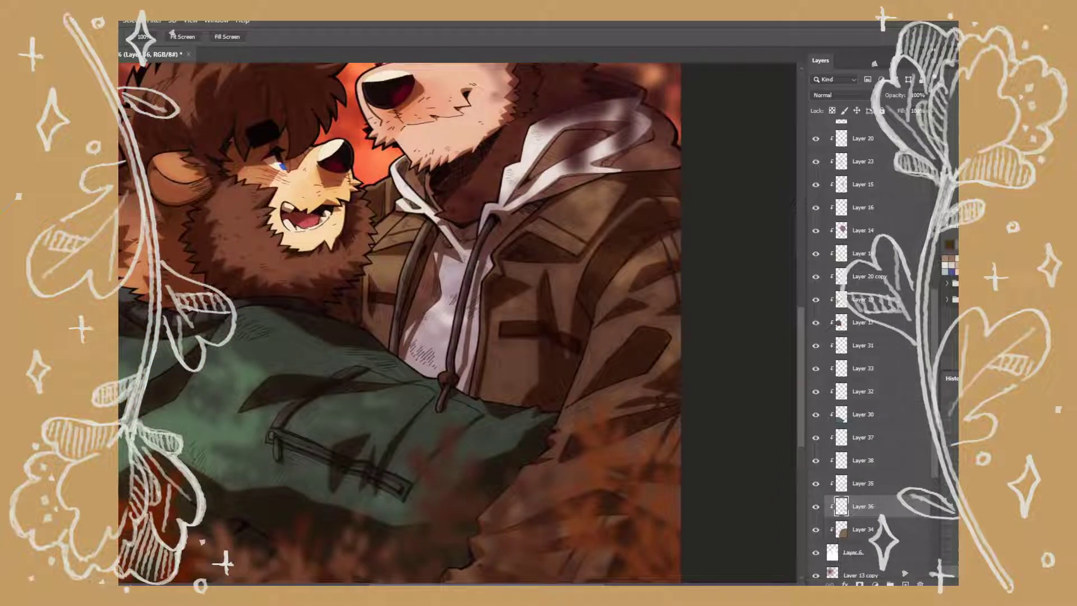
scroll(597, 355, "down", 3)
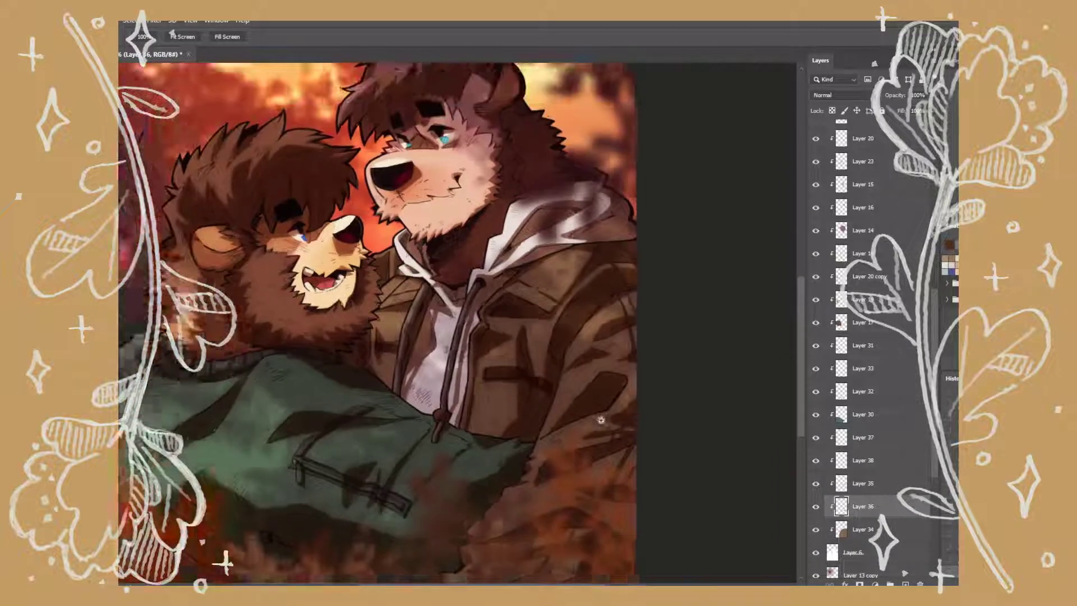